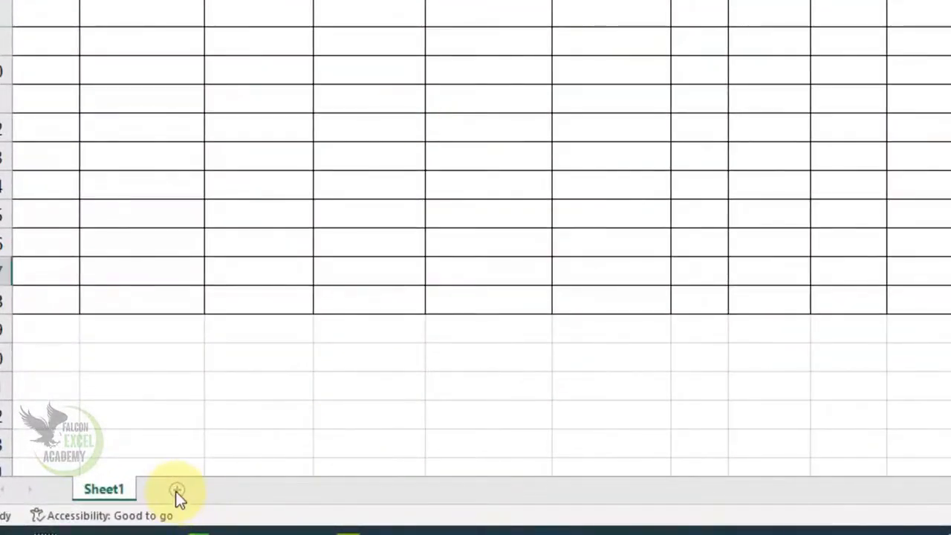
Add a new blank sheet and set its paper size to Legal.
left_click(175, 491)
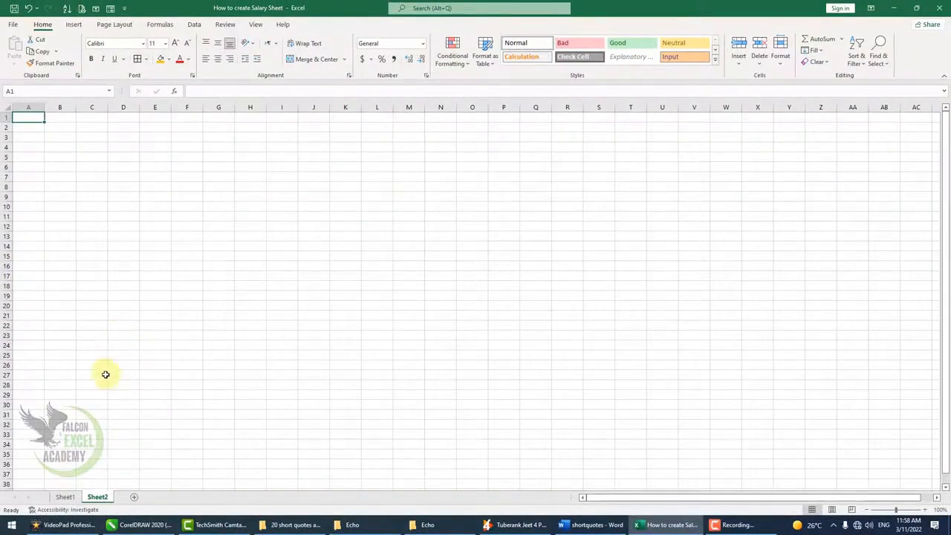
left_click(115, 25)
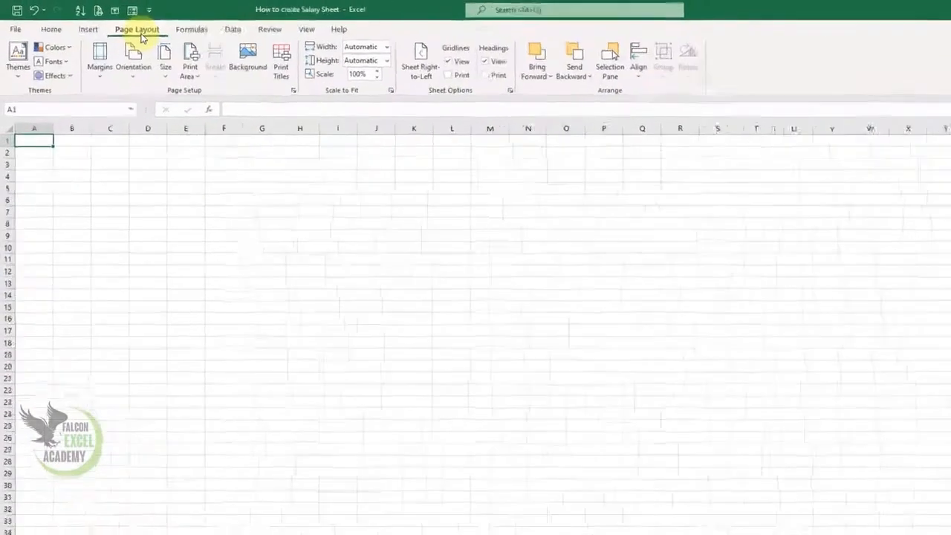
left_click(328, 157)
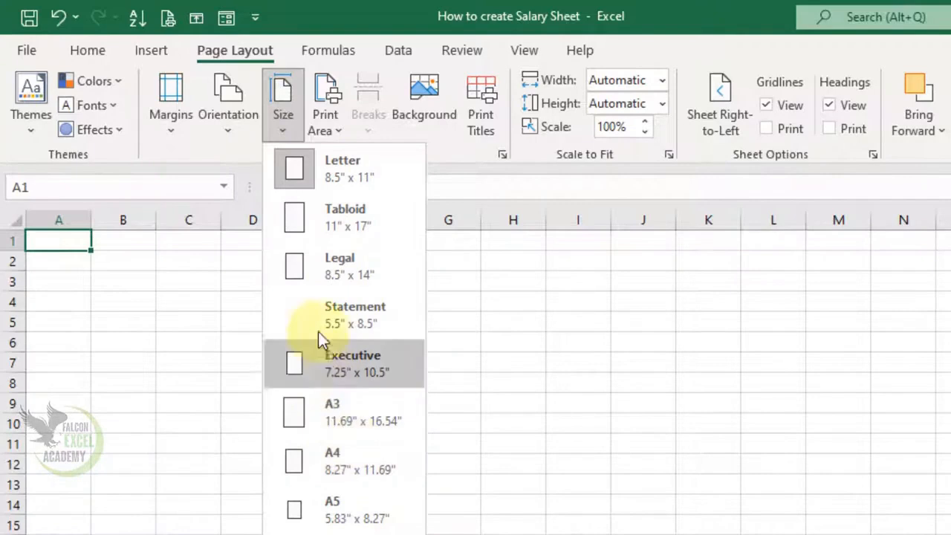
left_click(312, 264)
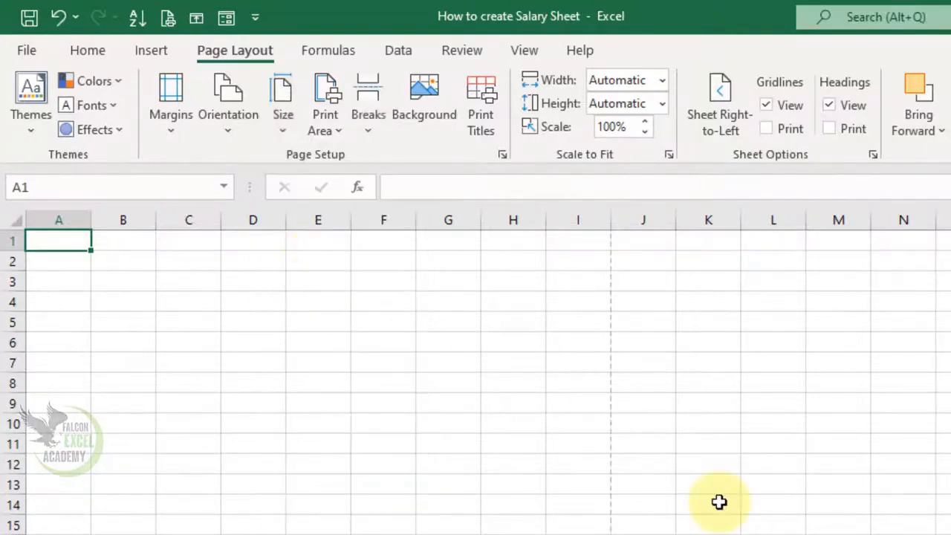
Switch the page to landscape with Normal margins and save the workbook.
left_click(229, 130)
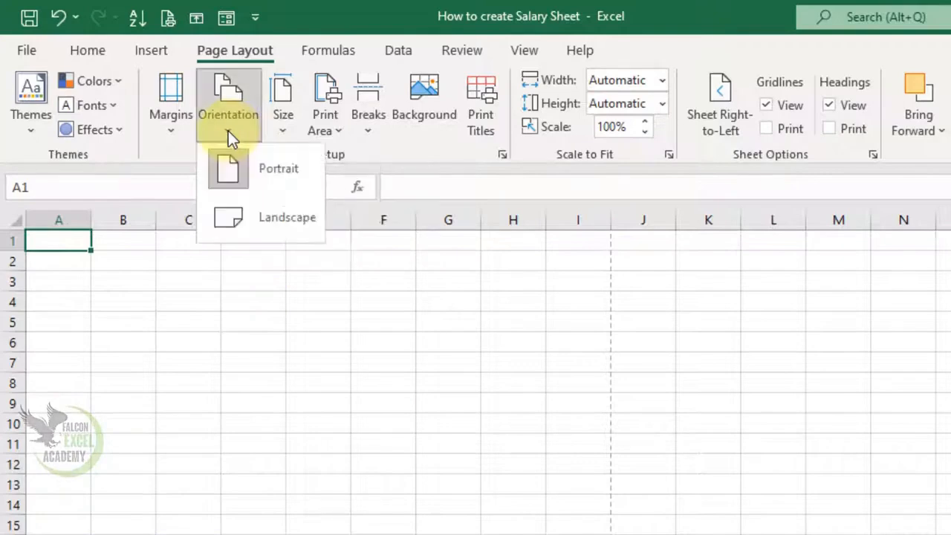
left_click(267, 219)
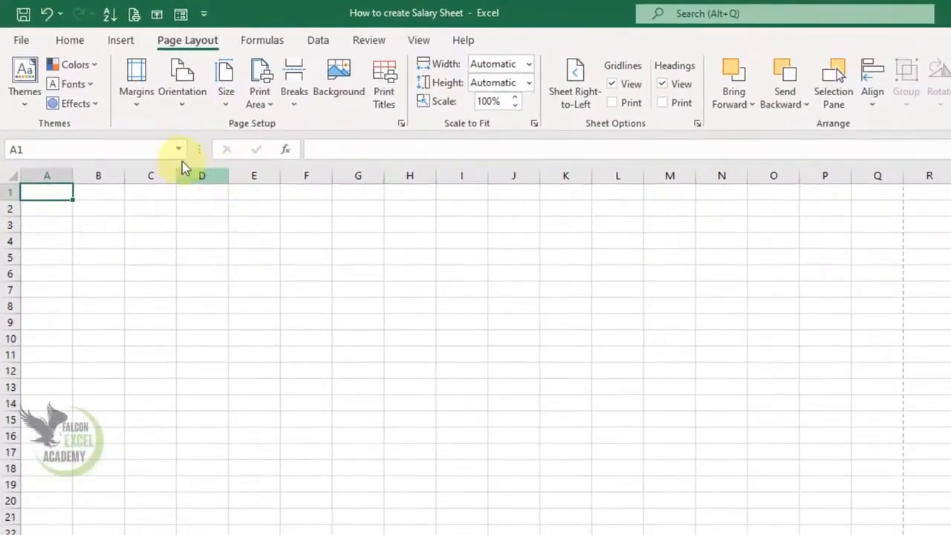
left_click(139, 108)
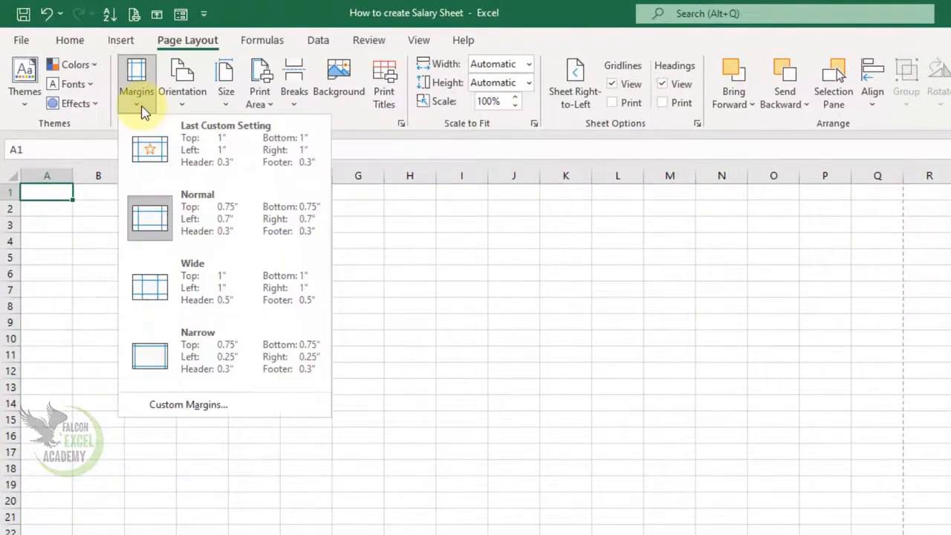
left_click(199, 225)
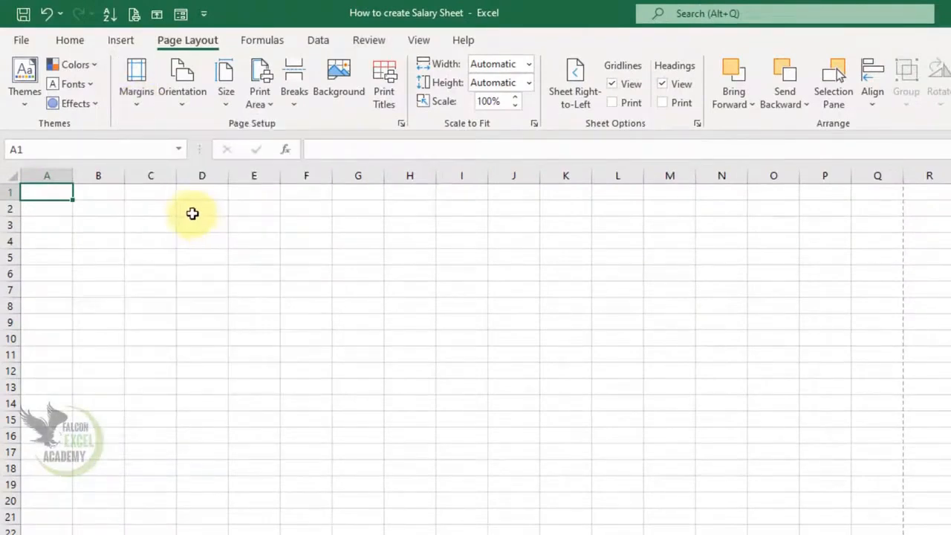
key("ctrl+s")
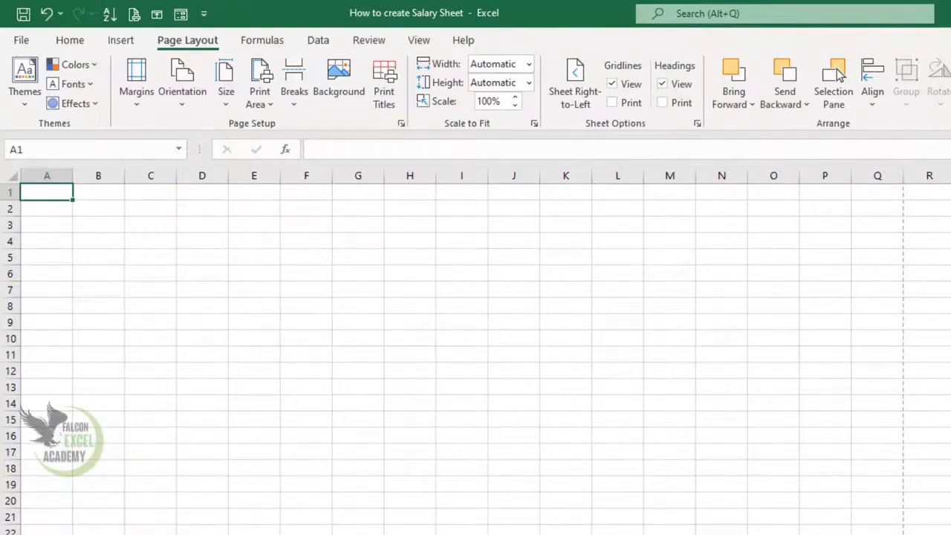
Enter the company name 'RYK Company.Pvt.Ltd' in A1.
scroll(475, 352, "up", 16)
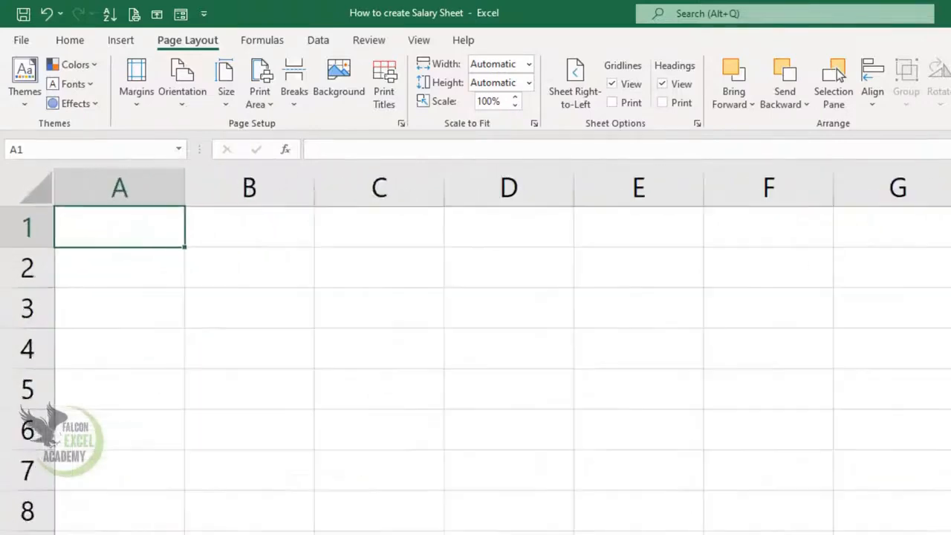
scroll(476, 351, "down", 3)
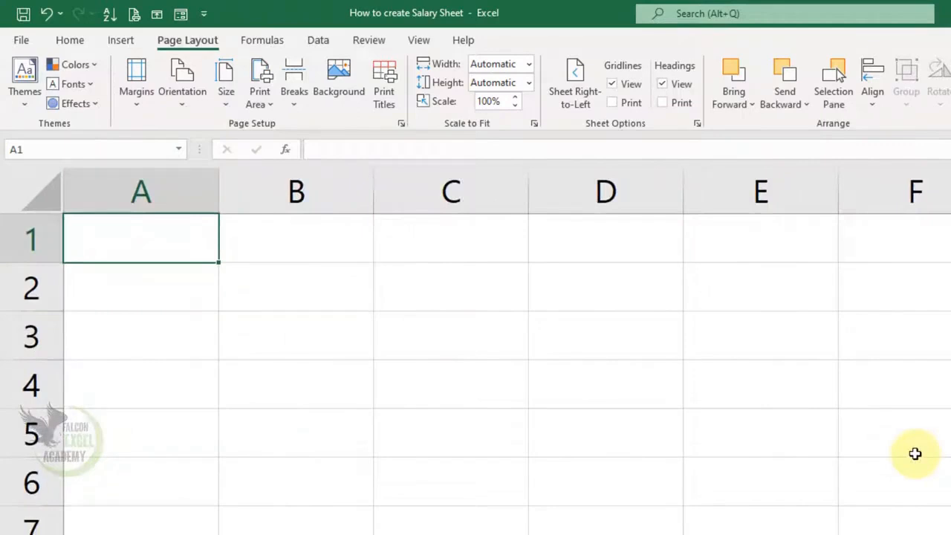
type("RYK ")
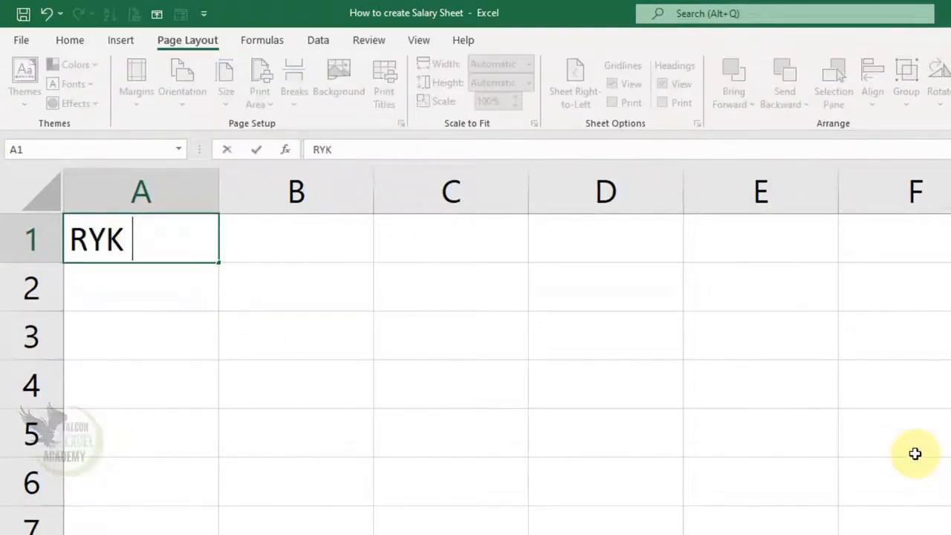
type("Company ")
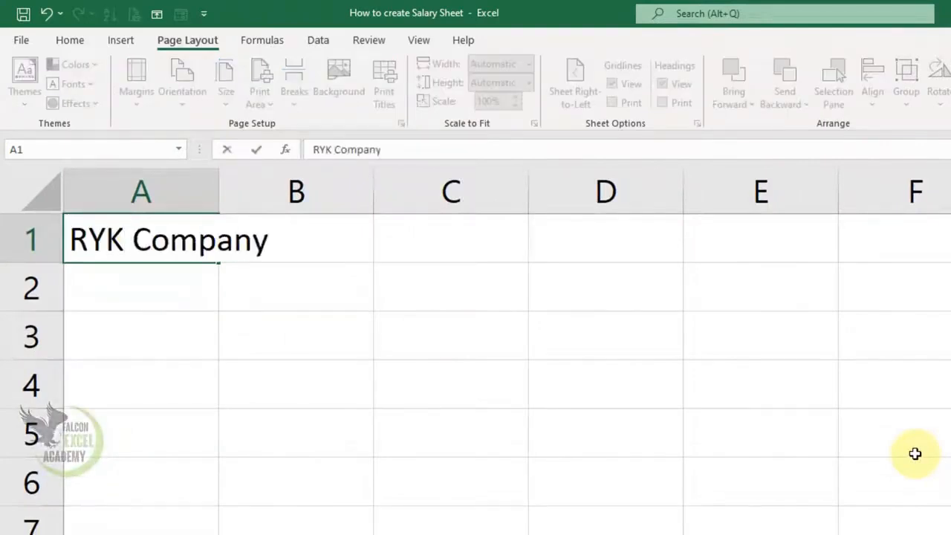
type(".Pt")
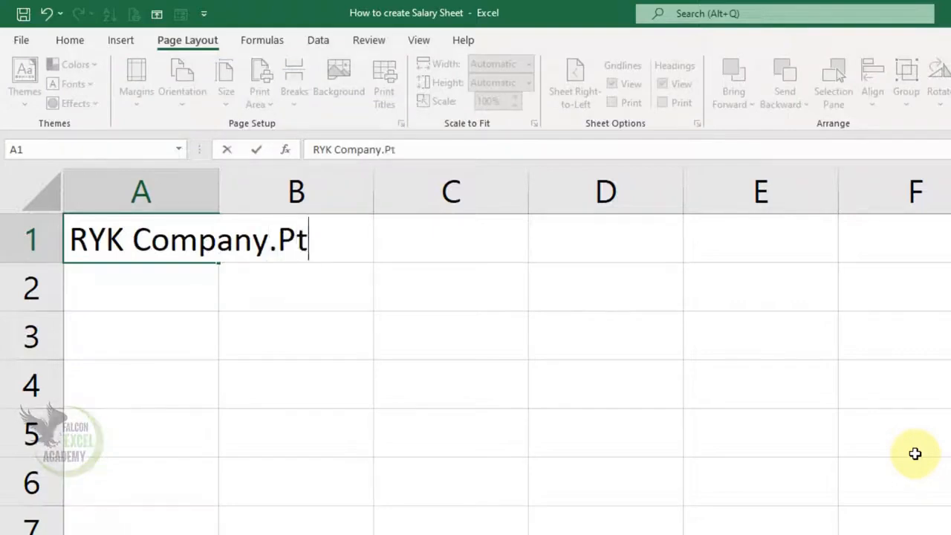
key("BackSpace")
type("ct.")
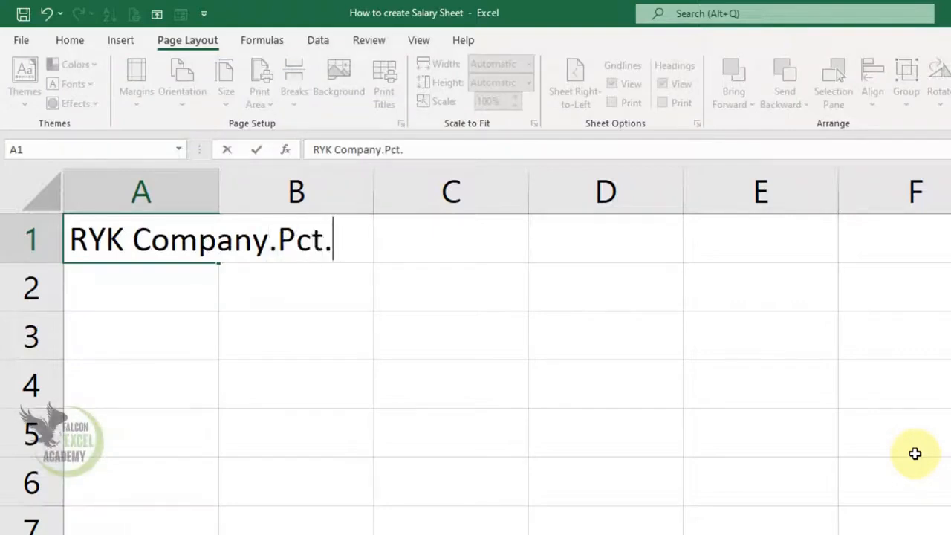
key("BackSpace")
key("BackSpace")
type("t.")
key("BackSpace")
key("BackSpace")
key("BackSpace")
type("vt.ltd")
key("BackSpace")
key("BackSpace")
key("BackSpace")
type("Ltd")
key("Return")
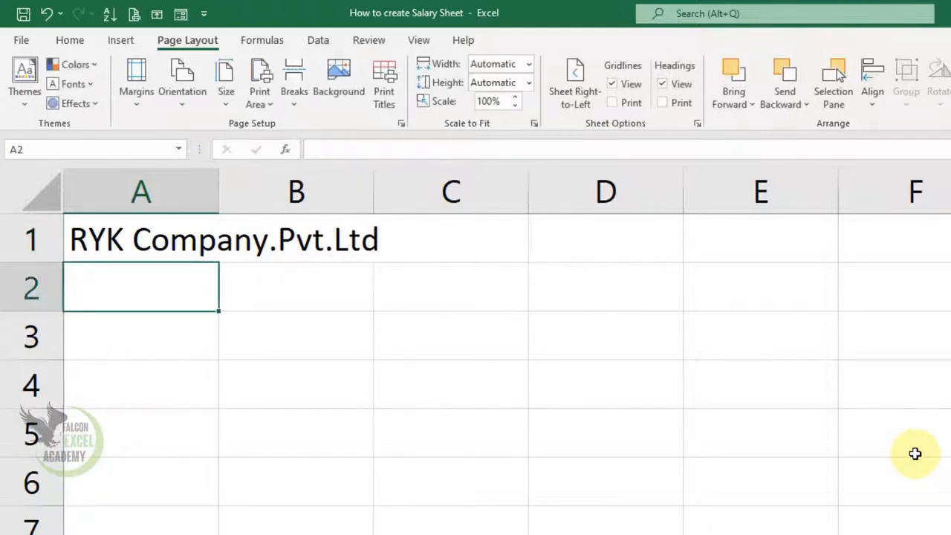
Enter the company address in A2, the contact number in A3, and 'Code No' in A4.
type("Main Road")
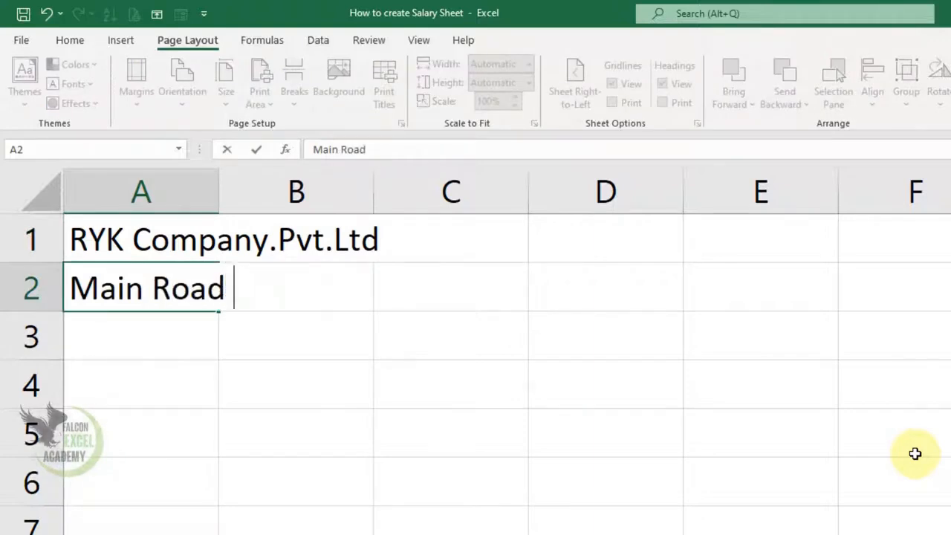
type(" Factory Area RYK")
key("Return")
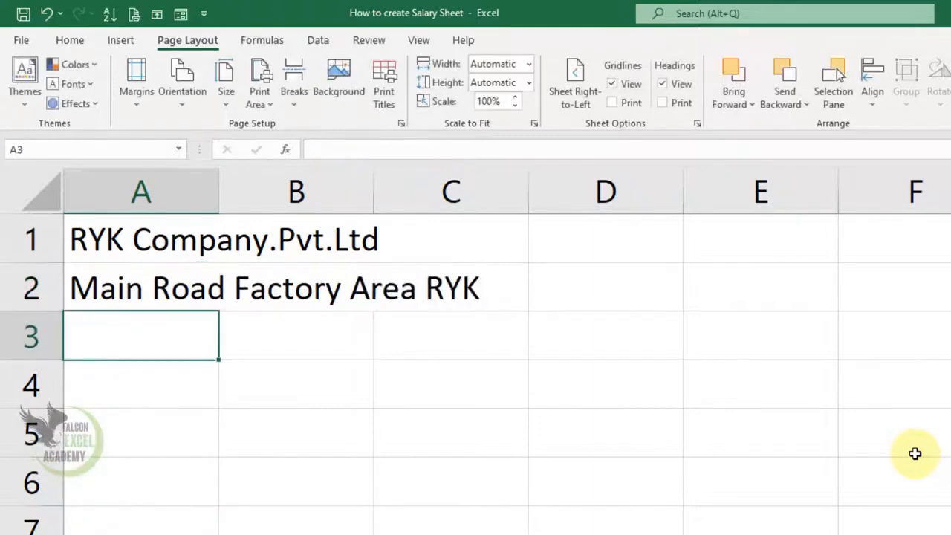
type("Contact")
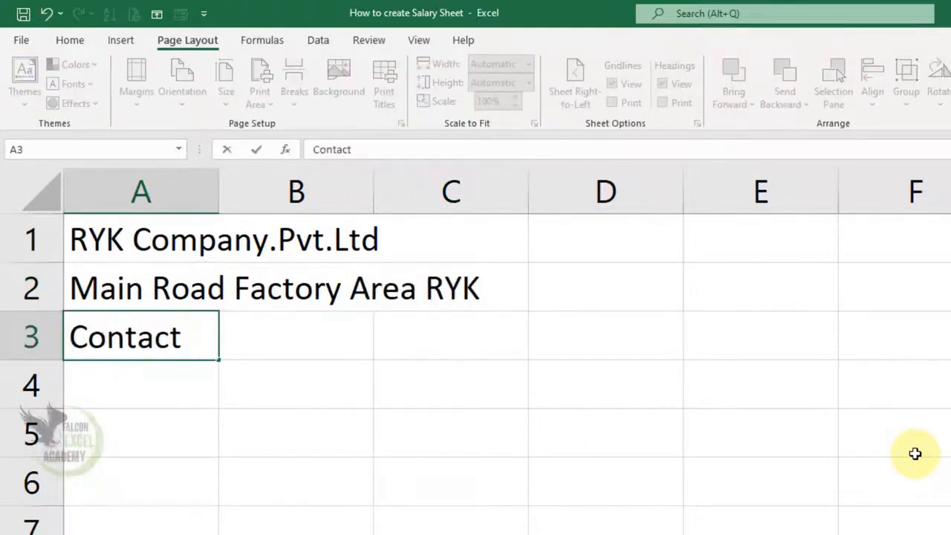
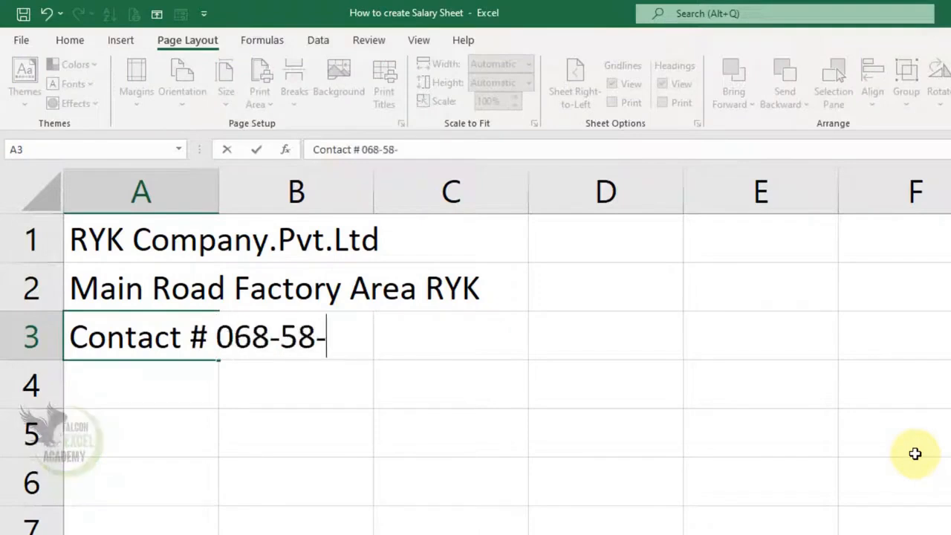
key("Return")
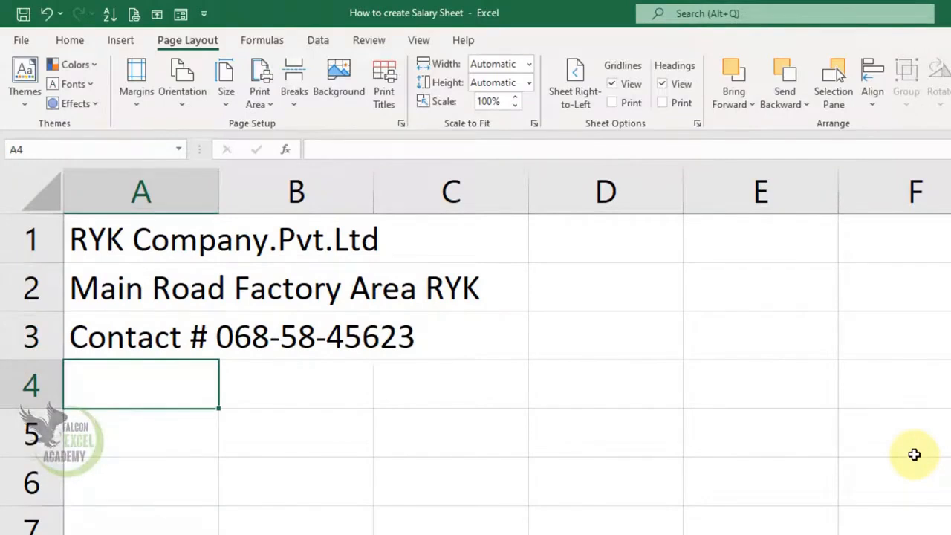
type("Code No")
key("Tab")
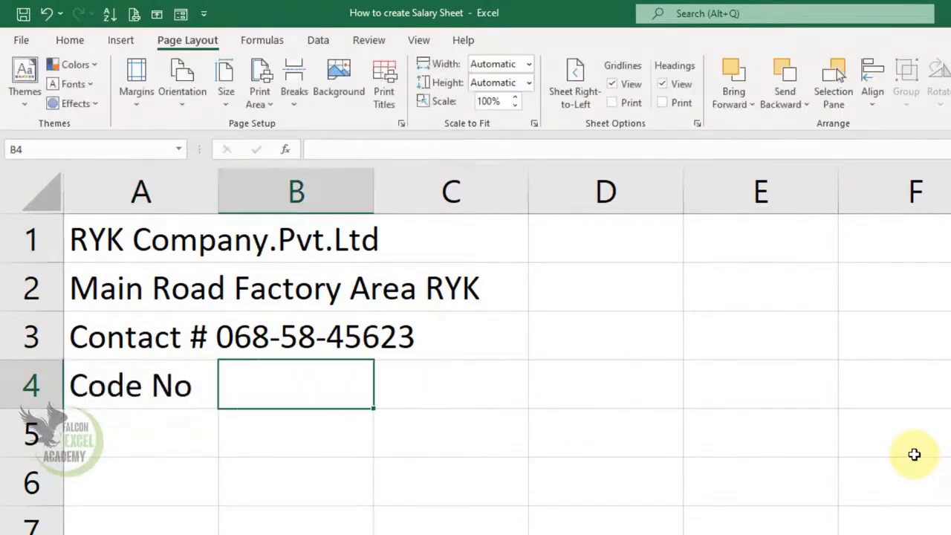
Type headings Name, Father's Name, Contact No., CNIC, Designation, Salary, Salary Of Day, Working Days in B4–I4.
type("Name")
key("Tab")
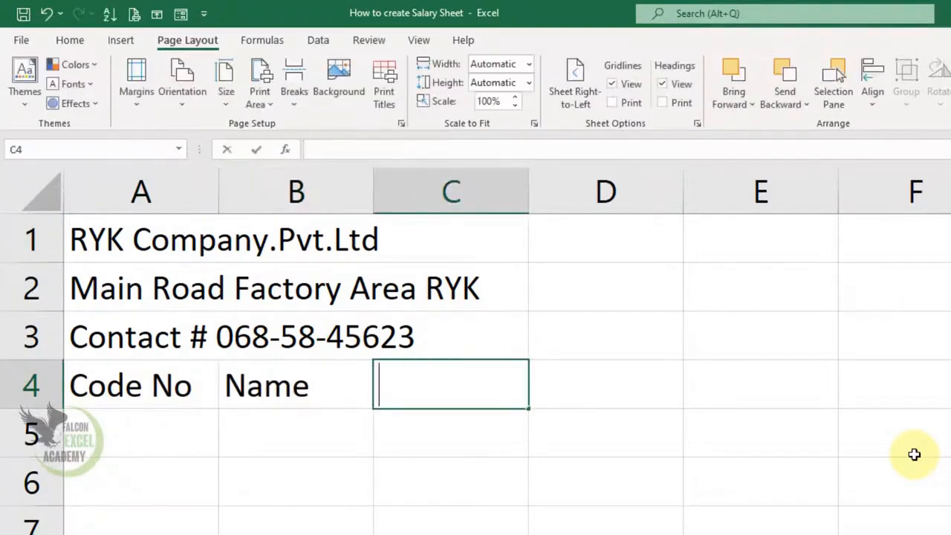
type("Father's Name")
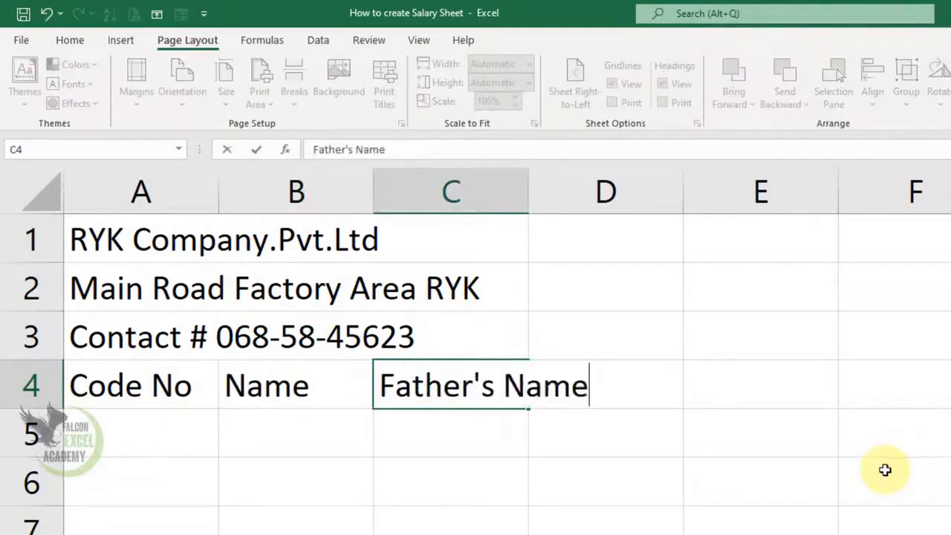
key("Tab")
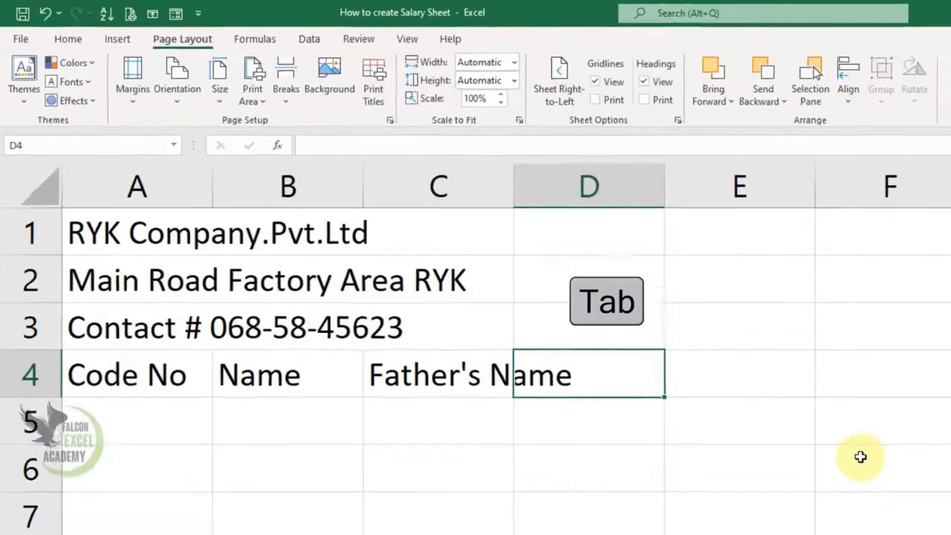
type("Contact No.")
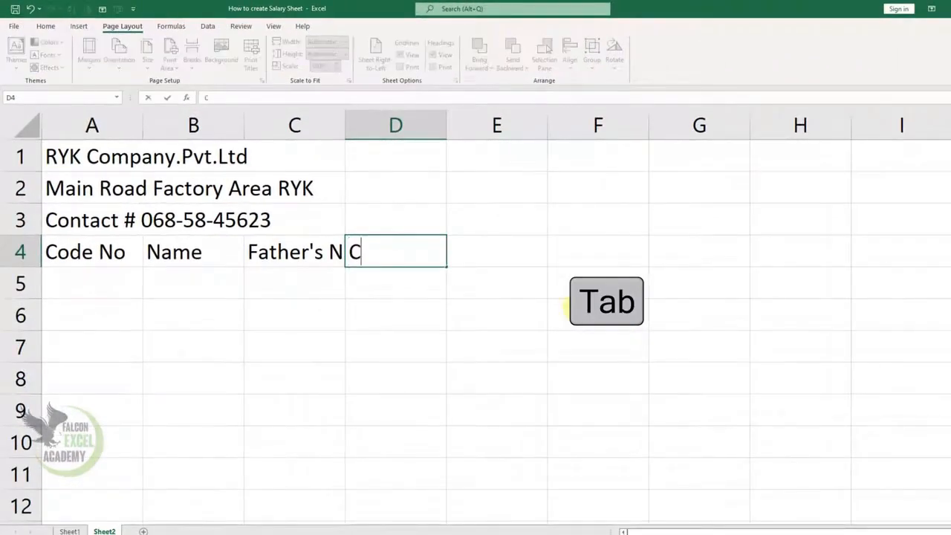
key("Tab")
type("CNIC")
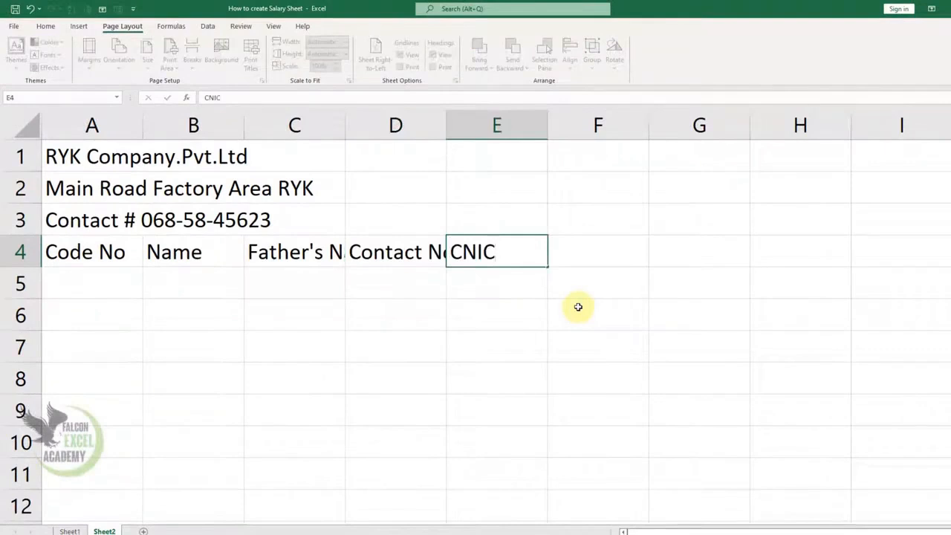
key("Tab")
type("Designation")
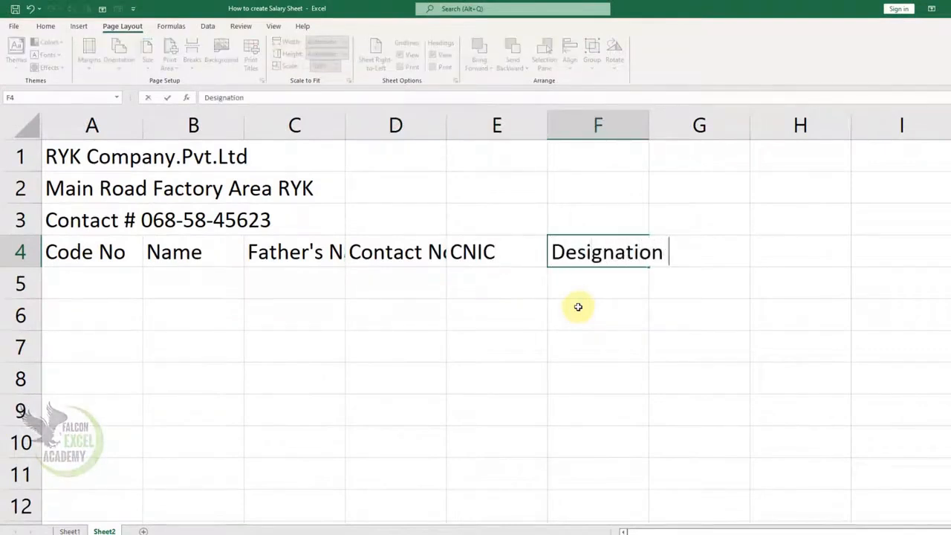
key("Tab")
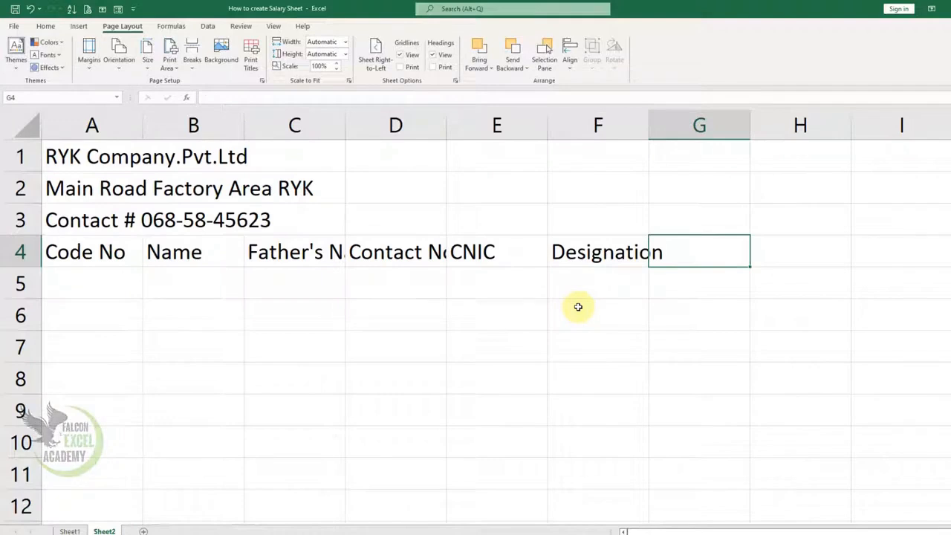
type("Salary")
key("Tab")
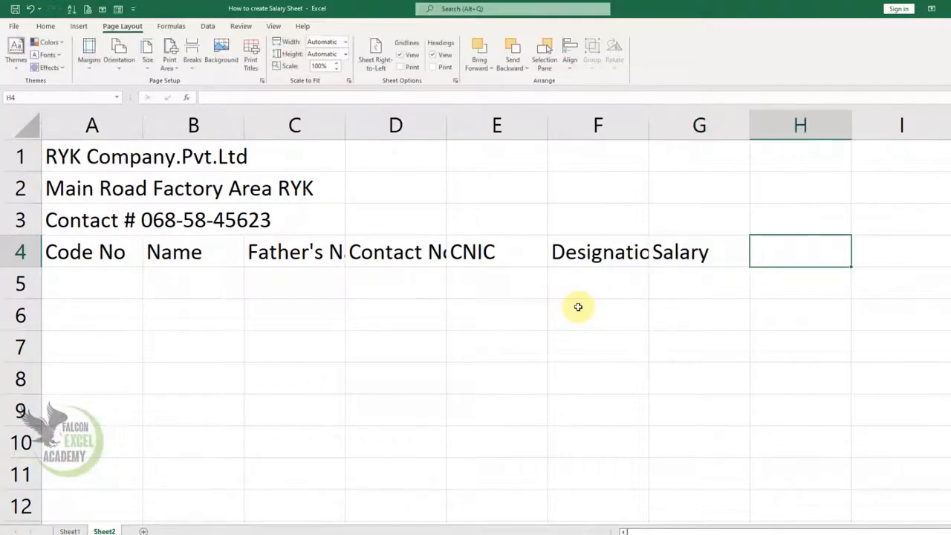
type("Salary Of Day")
key("Tab")
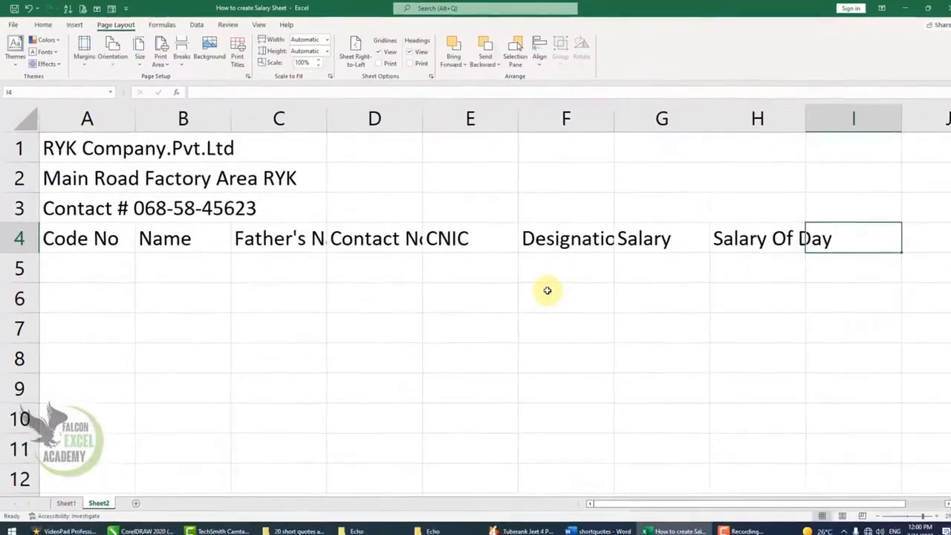
type("Working Da")
type("ys")
key("Tab")
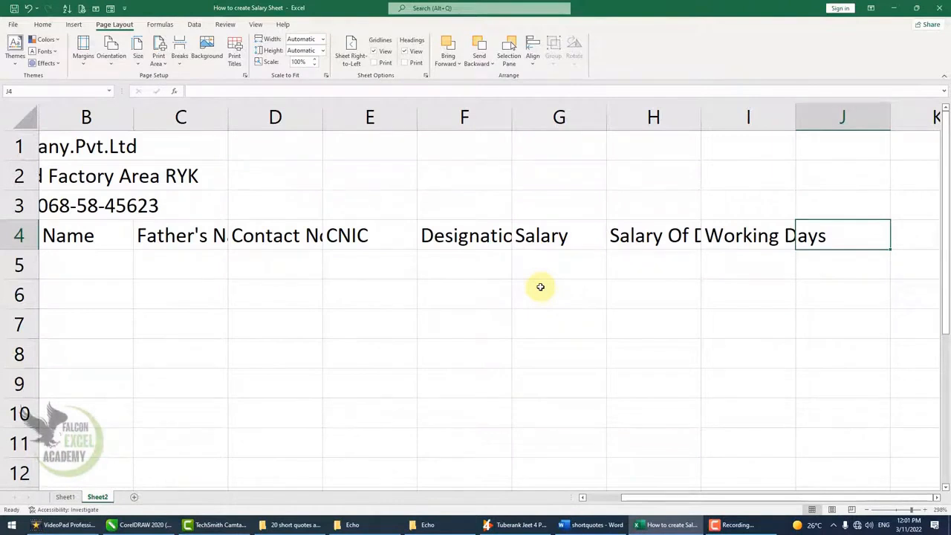
Add Salary of Working Days, Over Time Hours, Over Time per Hour Salary, Amount Over Time, Total Salary in J4–N4.
type("Salary of Working Days")
key("Tab")
type("Over Time ")
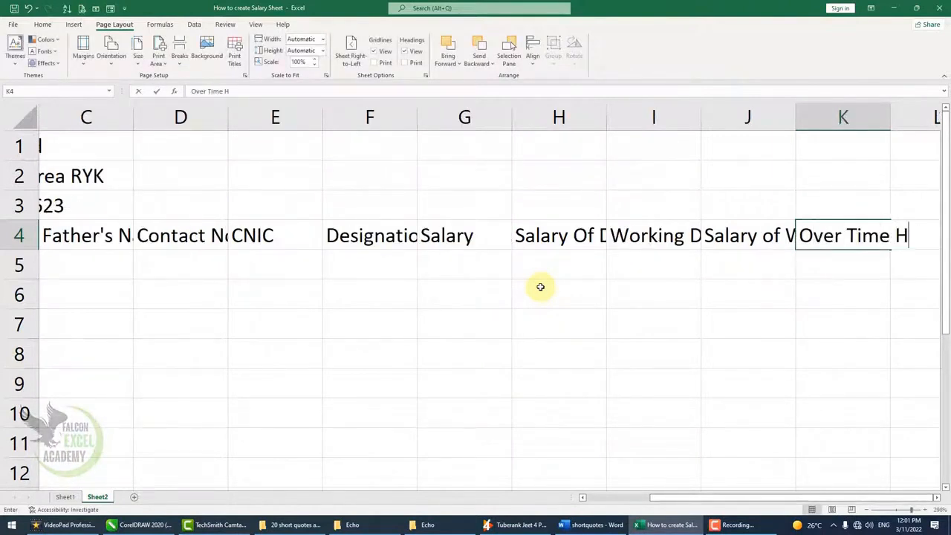
type("Hours")
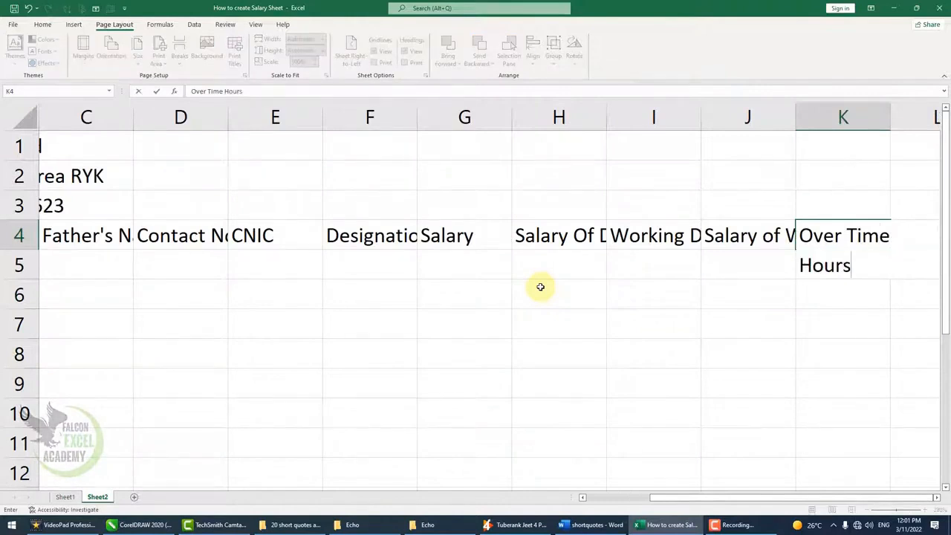
key("Tab")
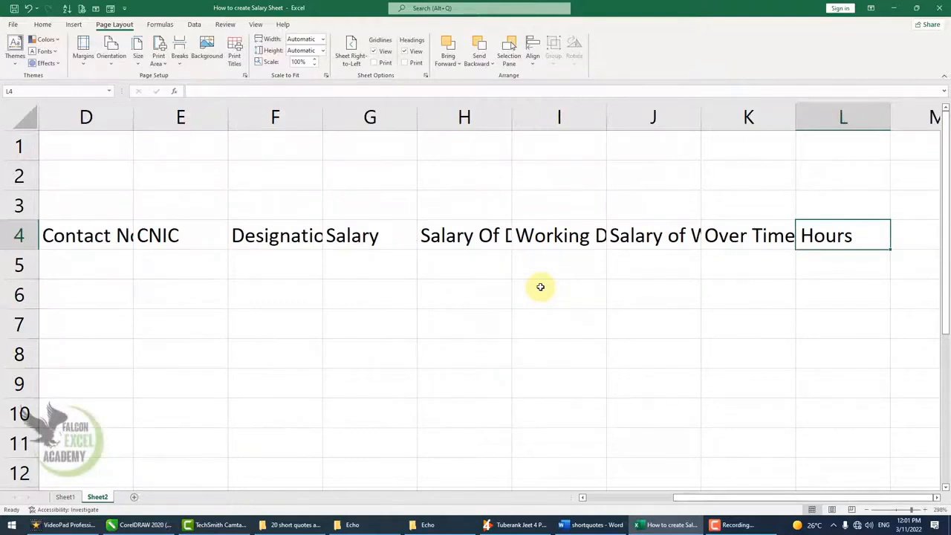
type("Over Time ")
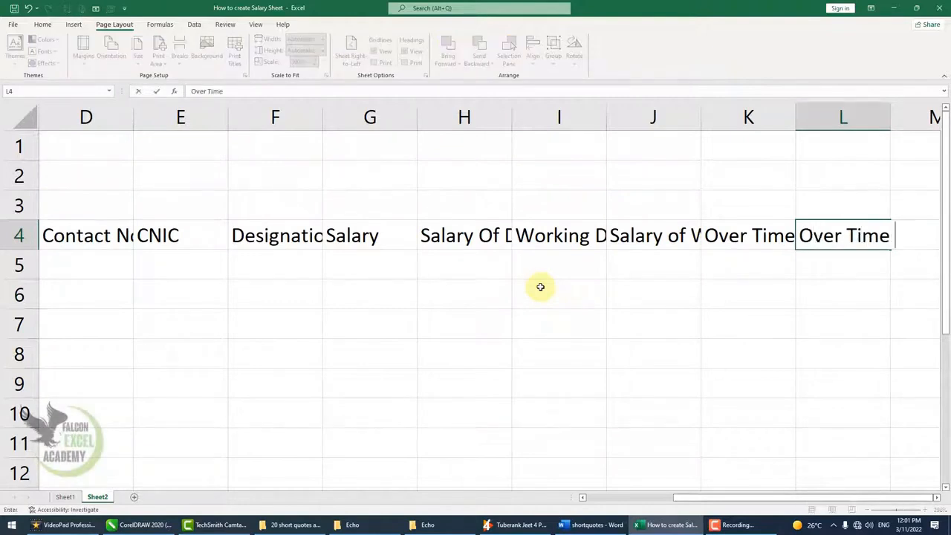
type("per Hour Salary")
key("Tab")
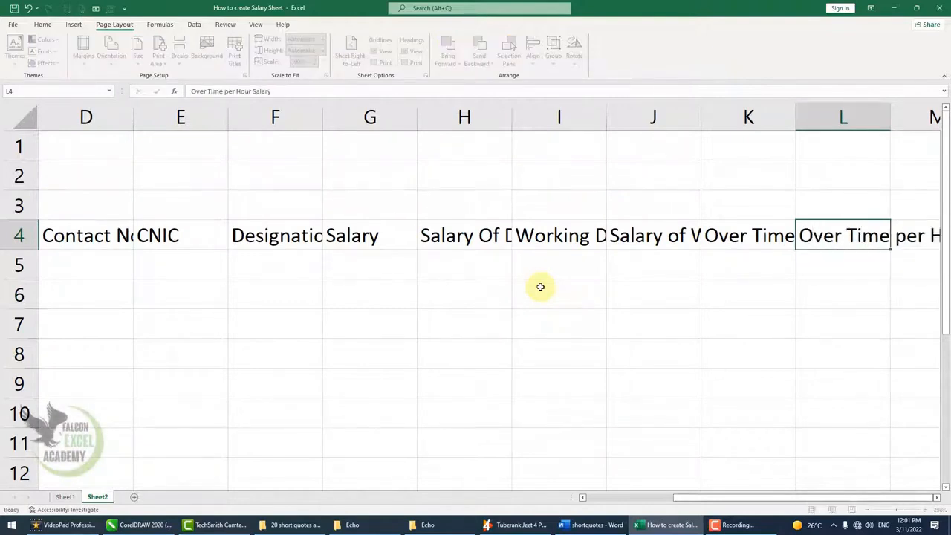
type("Amount Over Time")
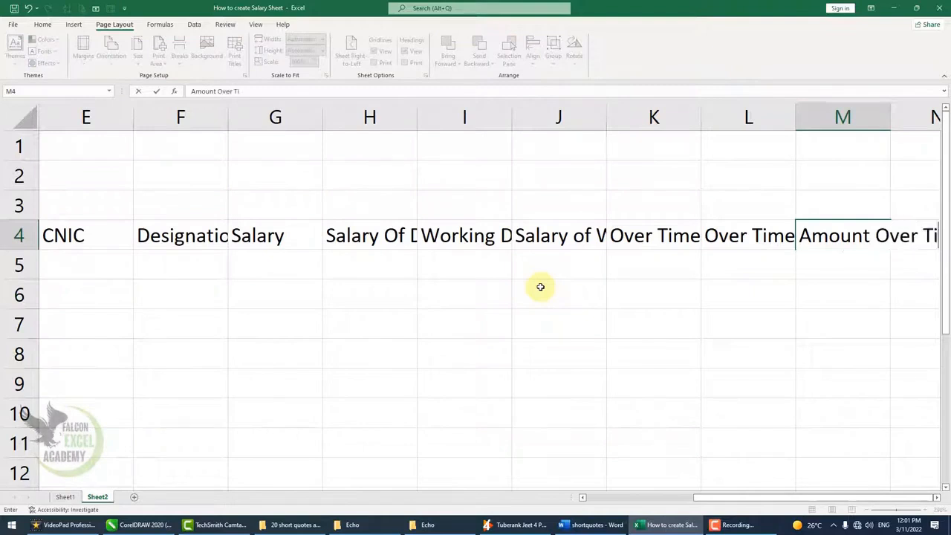
key("Tab")
type("Tot ")
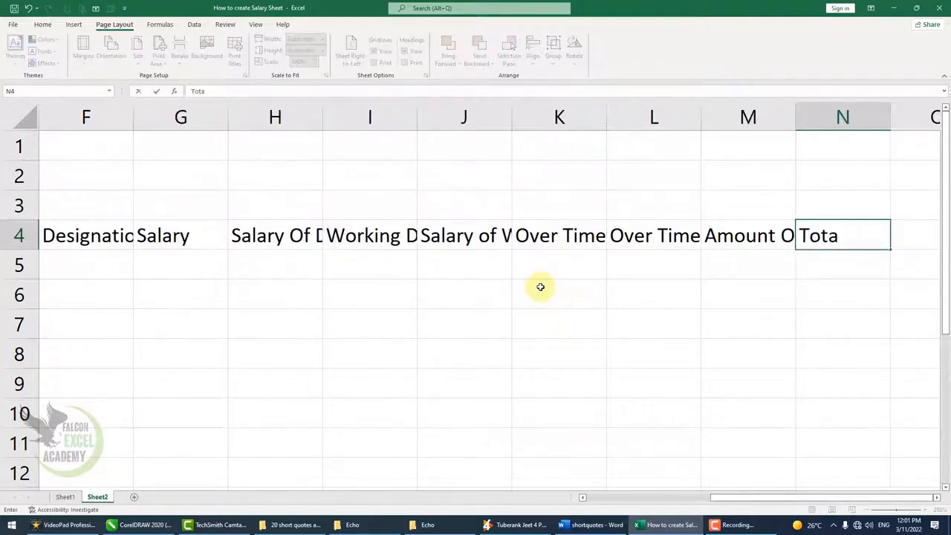
type("l Salary")
key("Return")
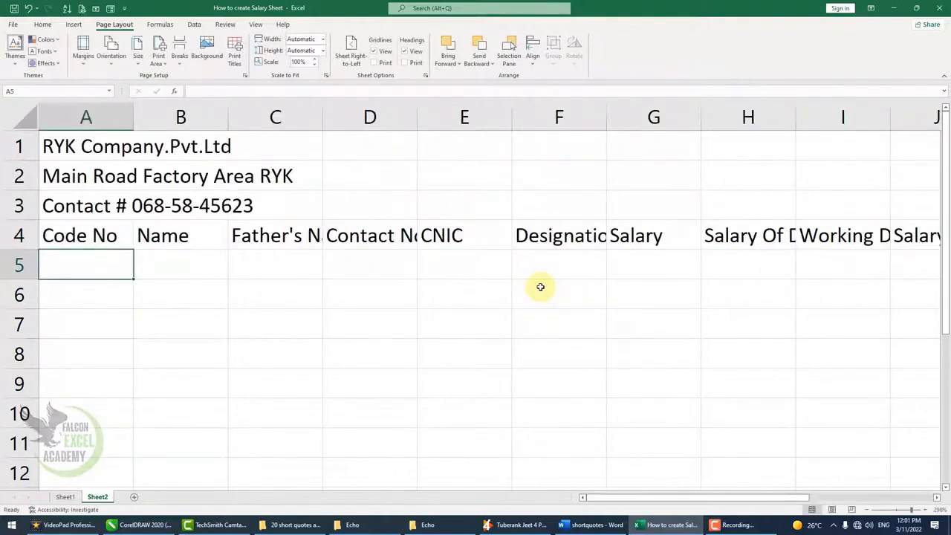
Zoom out to show all columns and select the table area starting at A4.
left_click(867, 513)
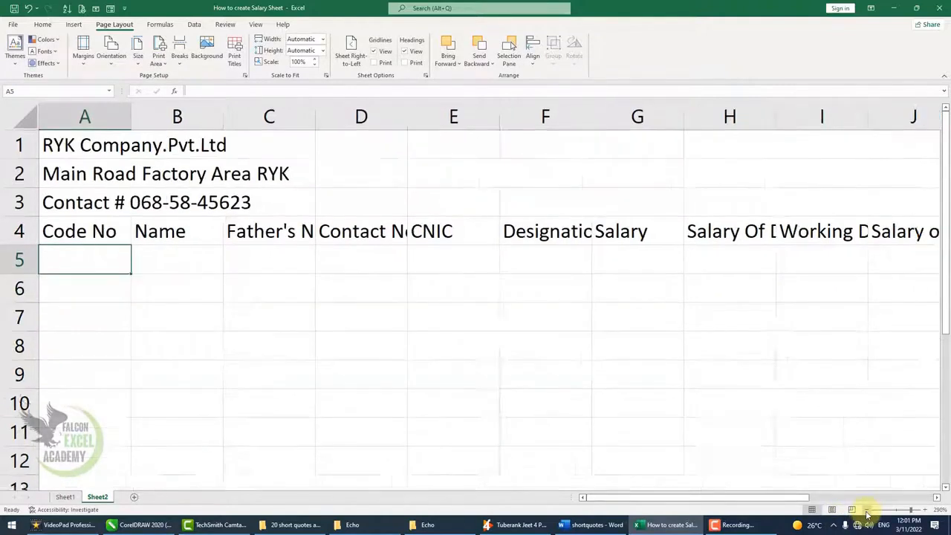
double_click(866, 513)
left_click(867, 513)
double_click(867, 512)
left_click(867, 512)
left_click(867, 512)
double_click(866, 513)
left_click(867, 513)
left_click(867, 512)
left_click_drag(47, 179, 770, 474)
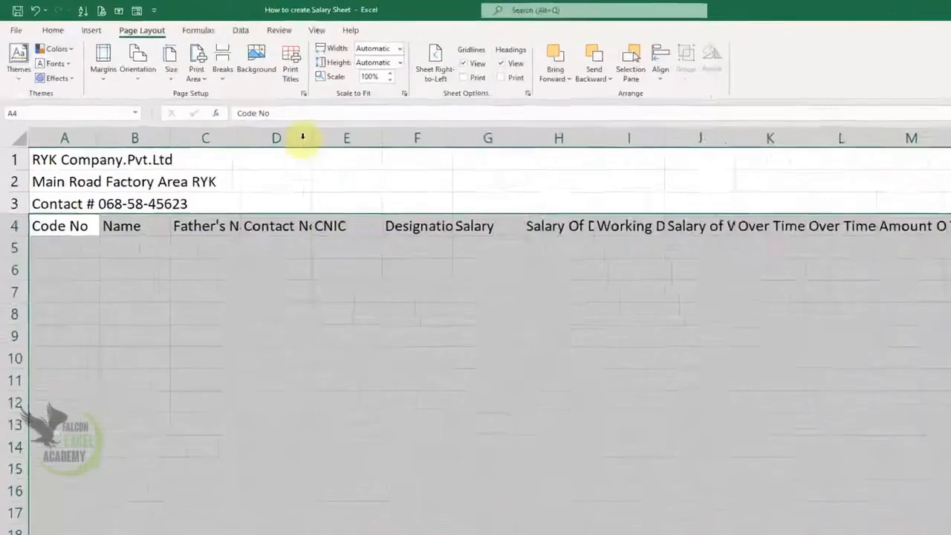
Apply Wrap Text to the selected row 4 headings.
left_click(43, 24)
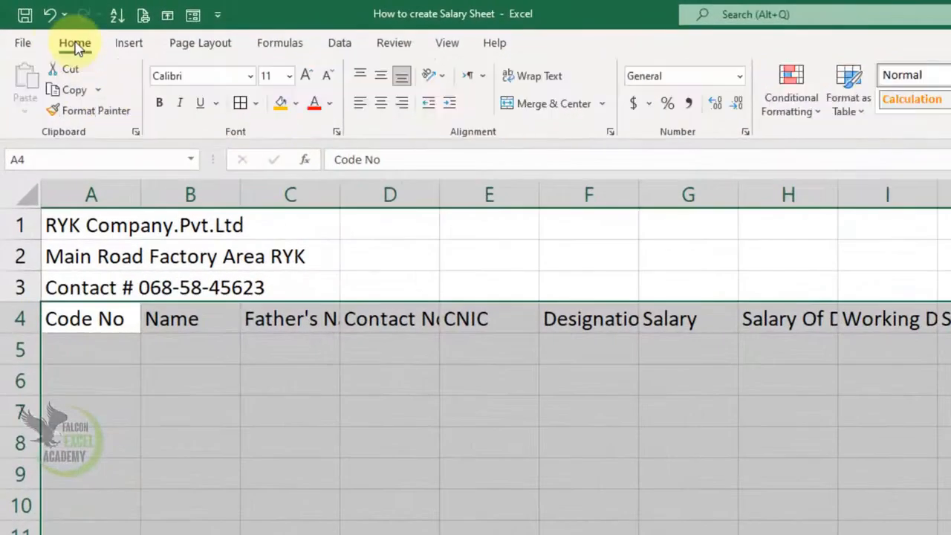
left_click(549, 86)
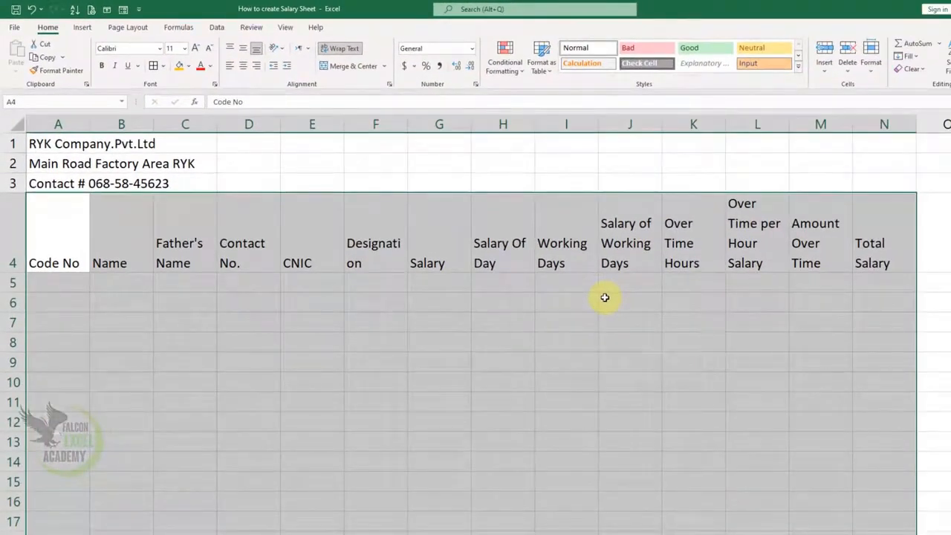
left_click(617, 301)
Resize columns A through G so headings like Contact No. and CNIC fit.
left_click_drag(89, 121, 83, 124)
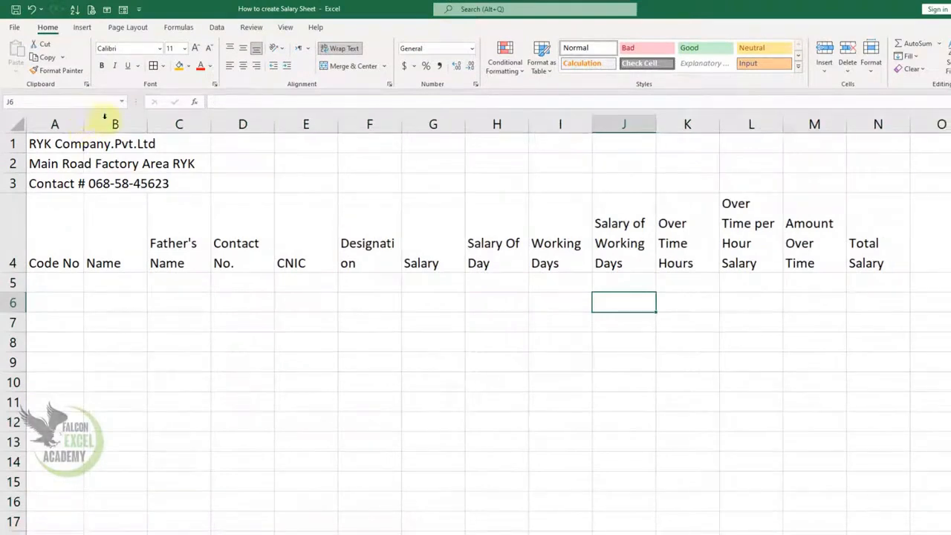
left_click_drag(150, 123, 156, 124)
left_click_drag(218, 126, 236, 124)
left_click_drag(299, 126, 327, 125)
left_click_drag(391, 126, 436, 131)
left_click_drag(498, 131, 518, 130)
left_click_drag(580, 131, 572, 133)
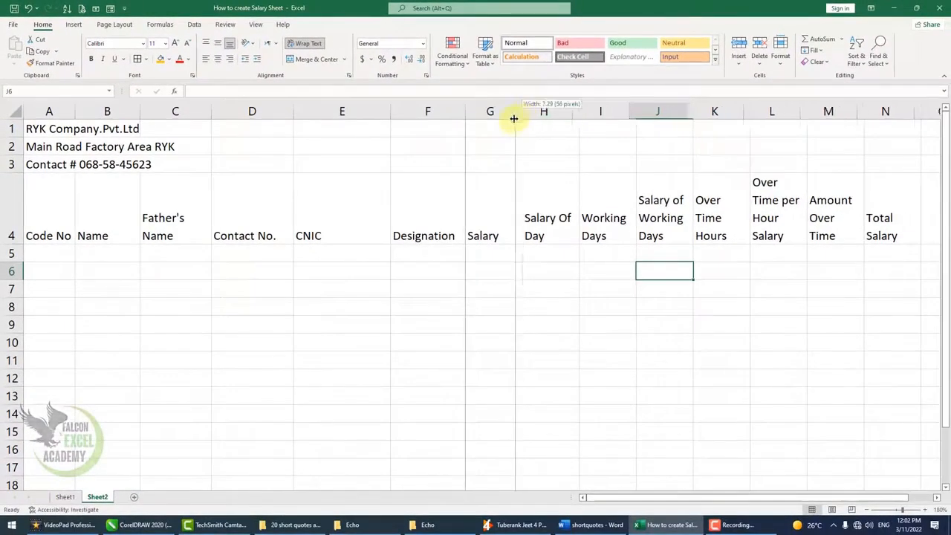
left_click_drag(513, 119, 509, 119)
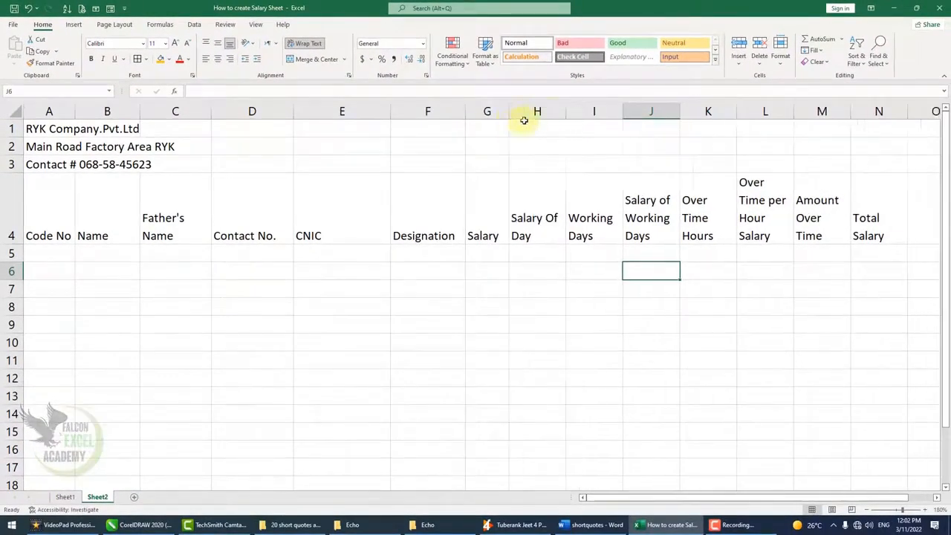
Auto-fit and widen columns I through M so their wrapped headings read cleanly.
double_click(621, 115)
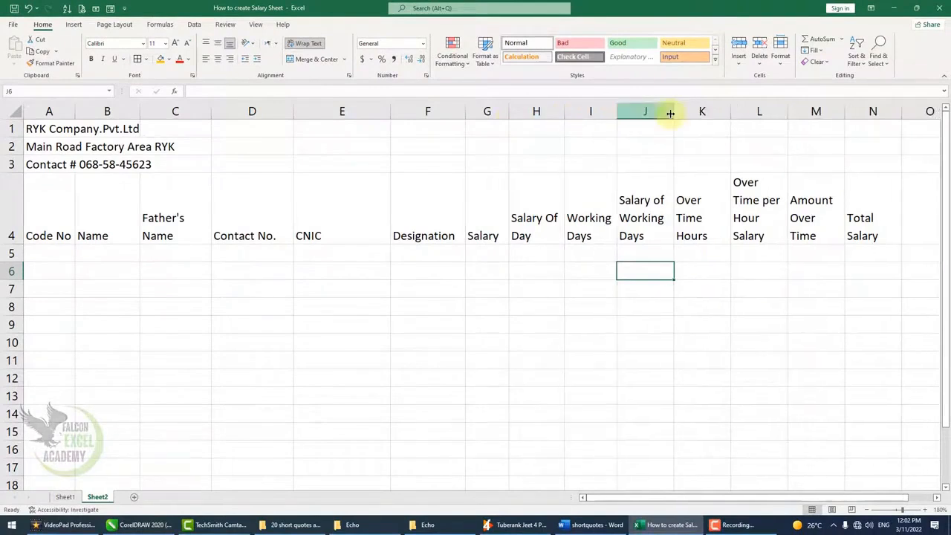
double_click(674, 114)
double_click(729, 113)
left_click_drag(711, 111, 735, 112)
left_click_drag(671, 111, 695, 112)
left_click_drag(816, 111, 850, 112)
left_click_drag(908, 111, 925, 110)
left_click_drag(747, 499, 813, 498)
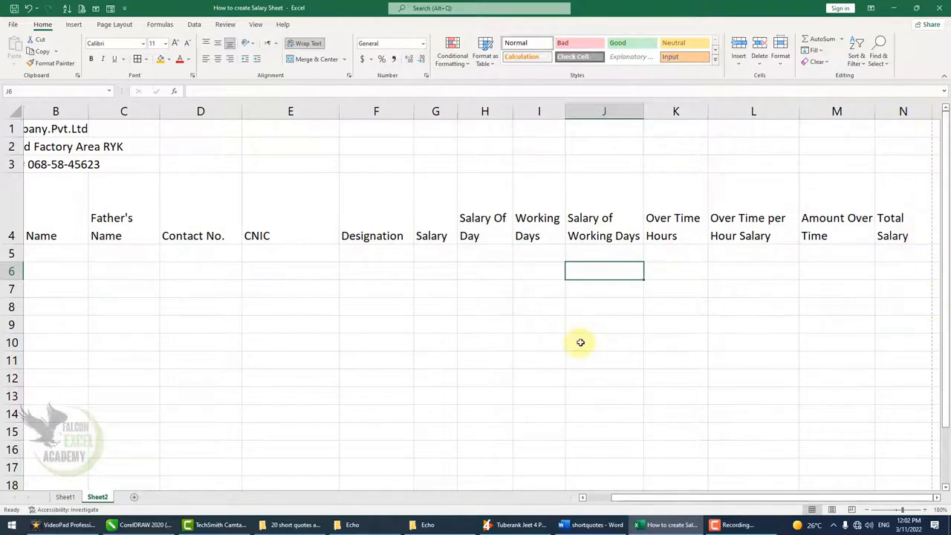
left_click_drag(893, 224, 10, 239)
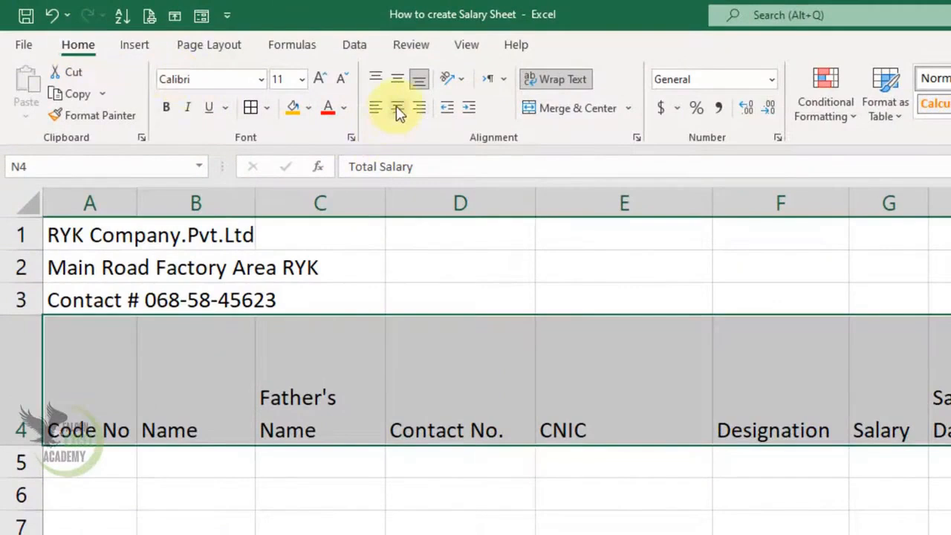
Centre the row 4 headings horizontally and vertically.
left_click(399, 110)
left_click(398, 82)
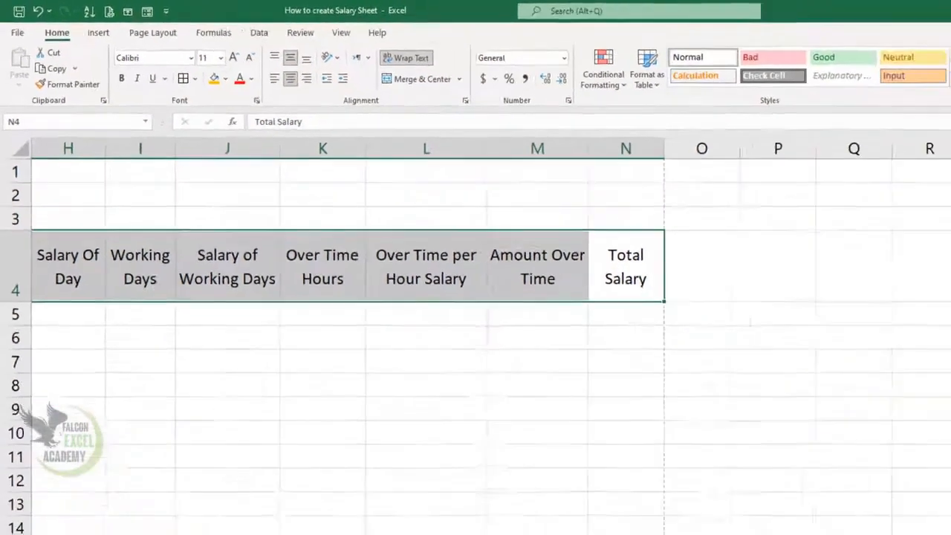
scroll(476, 334, "left", 5)
scroll(475, 334, "left", 2)
scroll(475, 334, "right", 2)
Merge & Center rows 1, 2 and 3 each across columns A to N.
left_click_drag(927, 157, 2, 156)
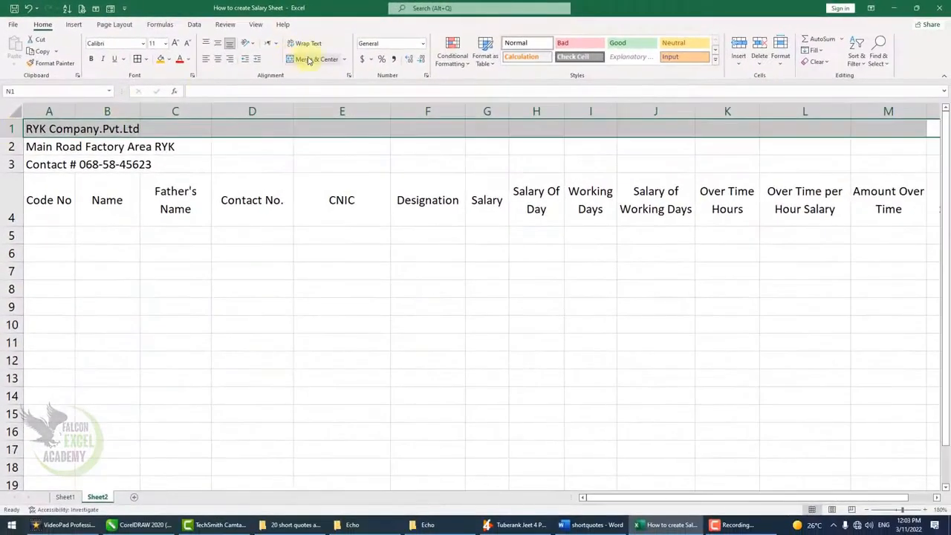
left_click(387, 72)
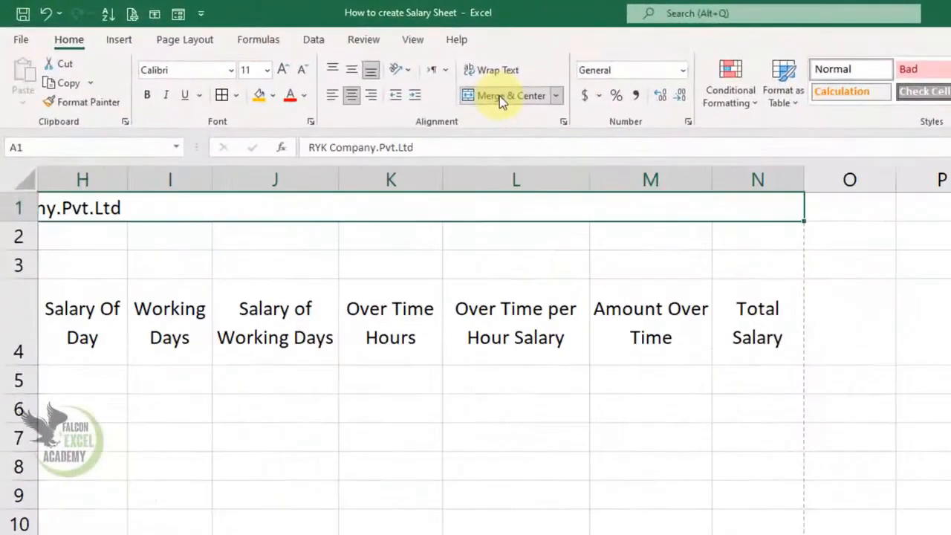
left_click_drag(757, 243, 7, 236)
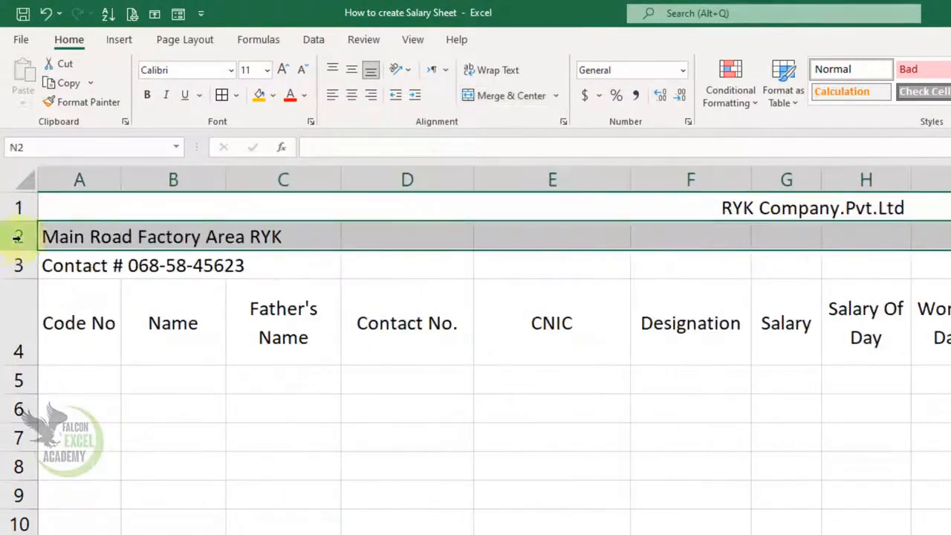
left_click(518, 103)
left_click_drag(751, 266, 10, 259)
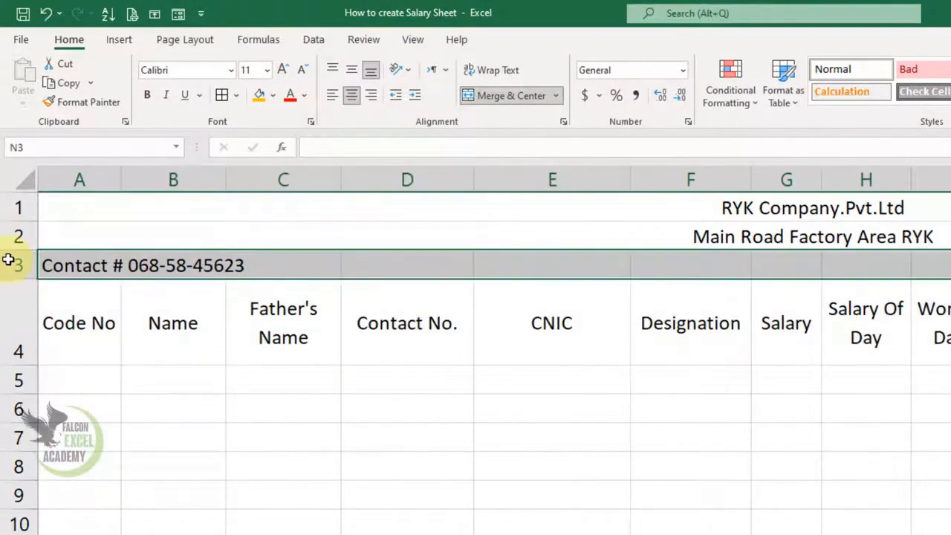
left_click(526, 104)
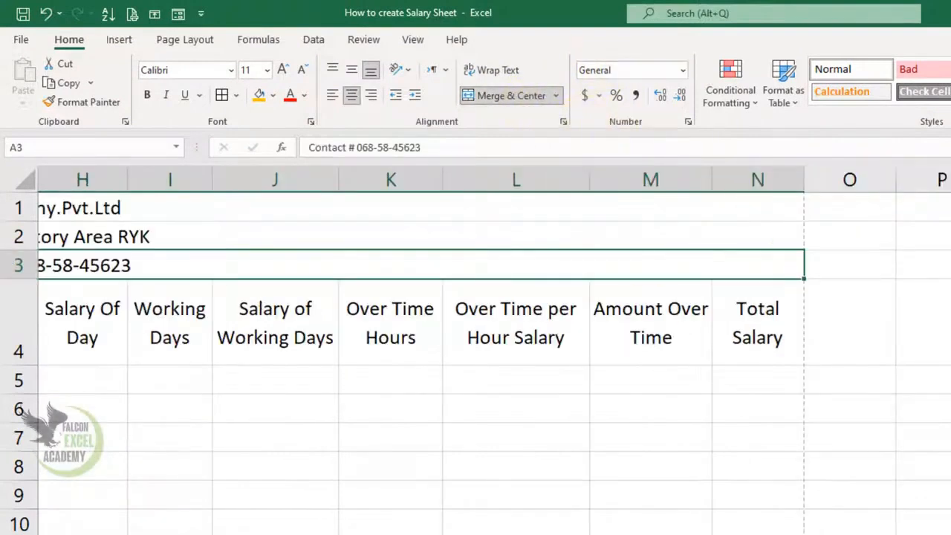
scroll(753, 346, "left", 6)
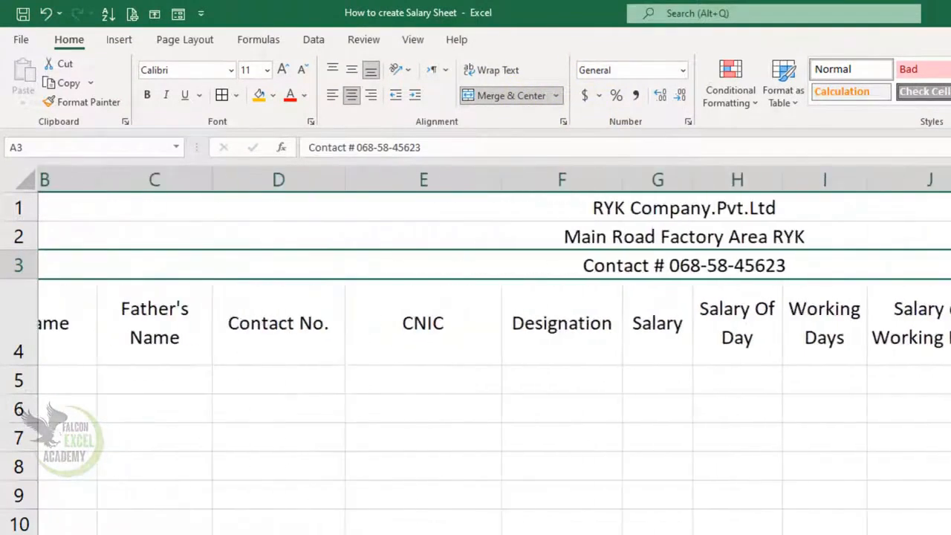
left_click(768, 207)
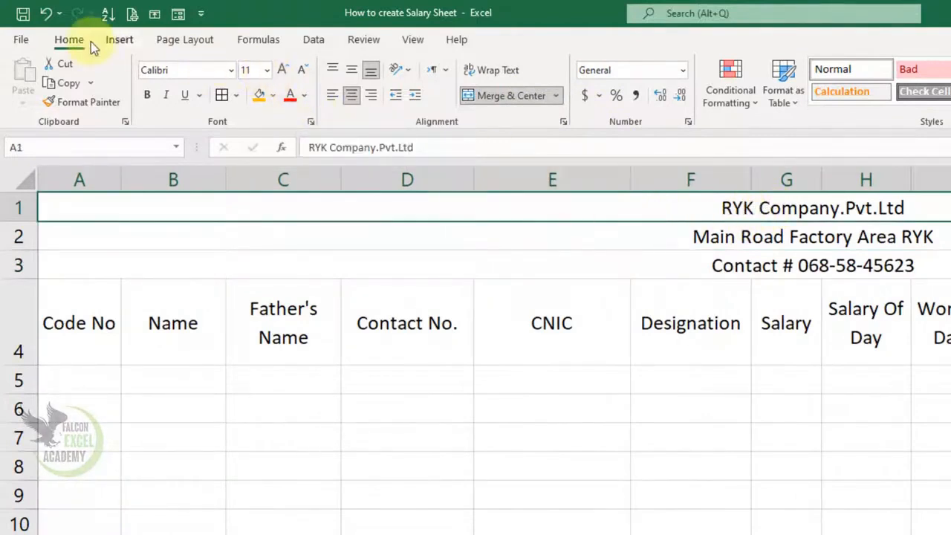
Set the company title to font size 26 with an orange fill.
left_click(267, 70)
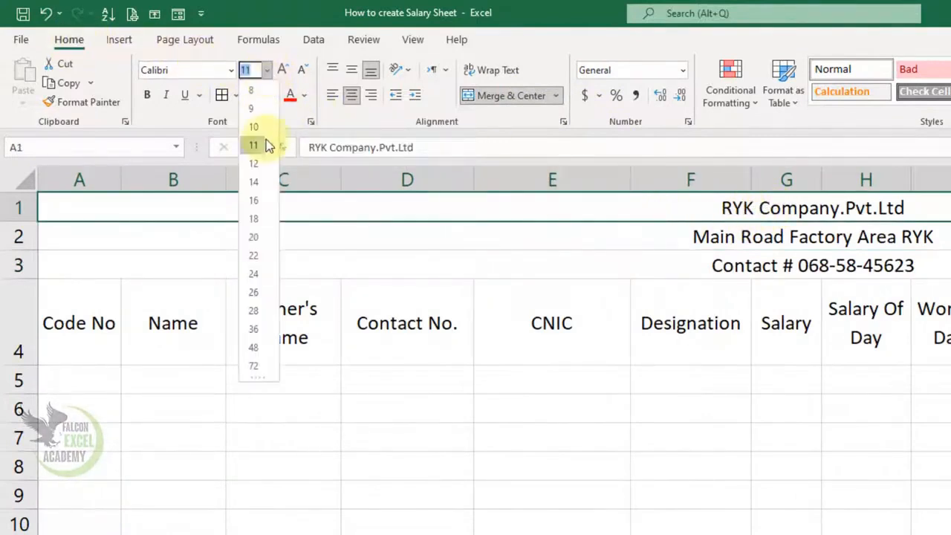
left_click(264, 293)
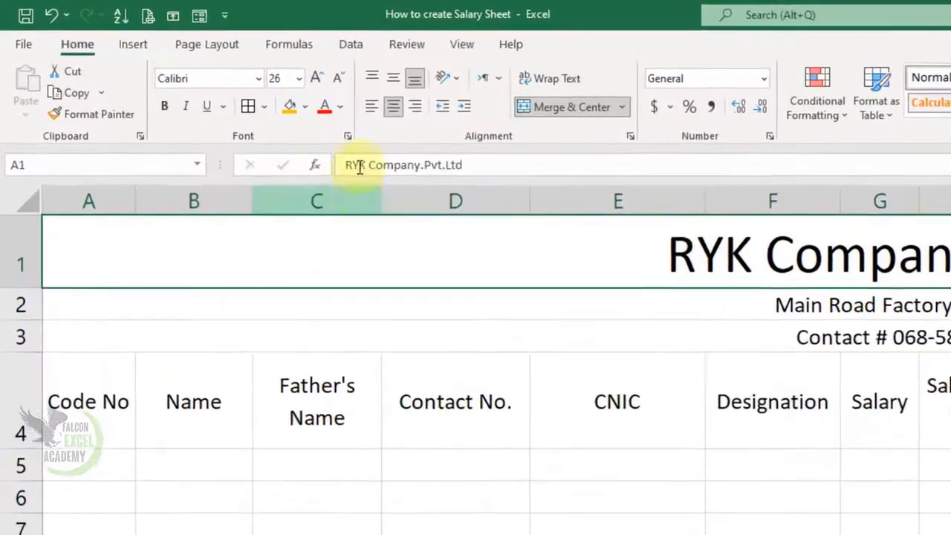
left_click(295, 108)
Give the contact line in row 3 a grey fill.
left_click(923, 342)
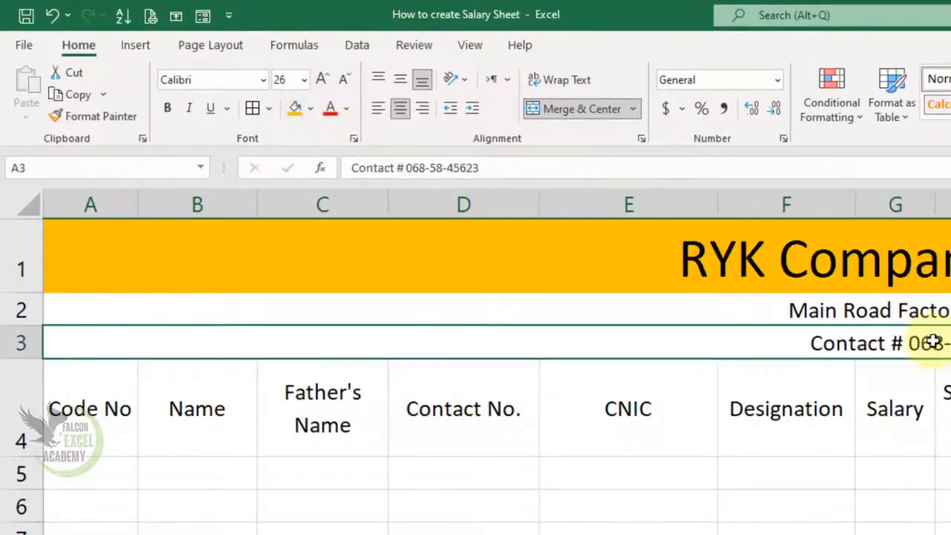
left_click(310, 109)
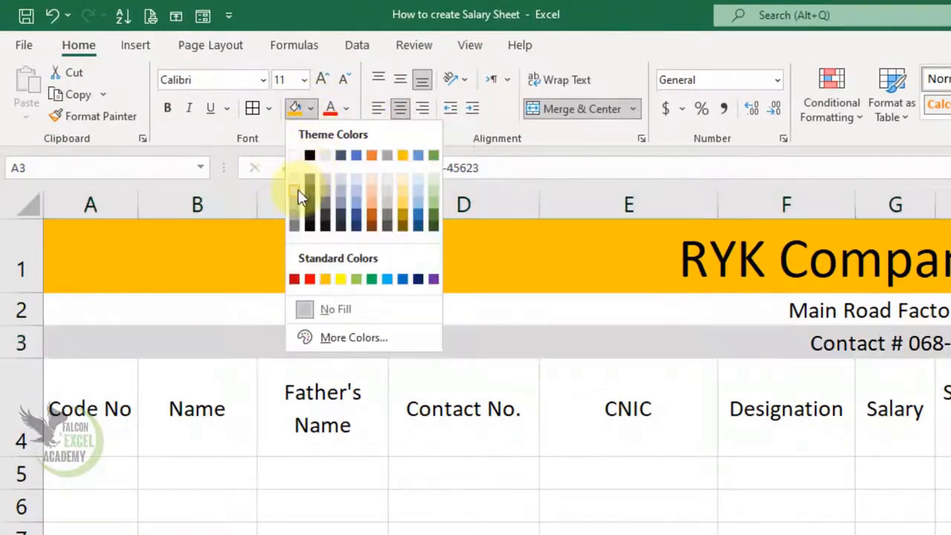
left_click(297, 190)
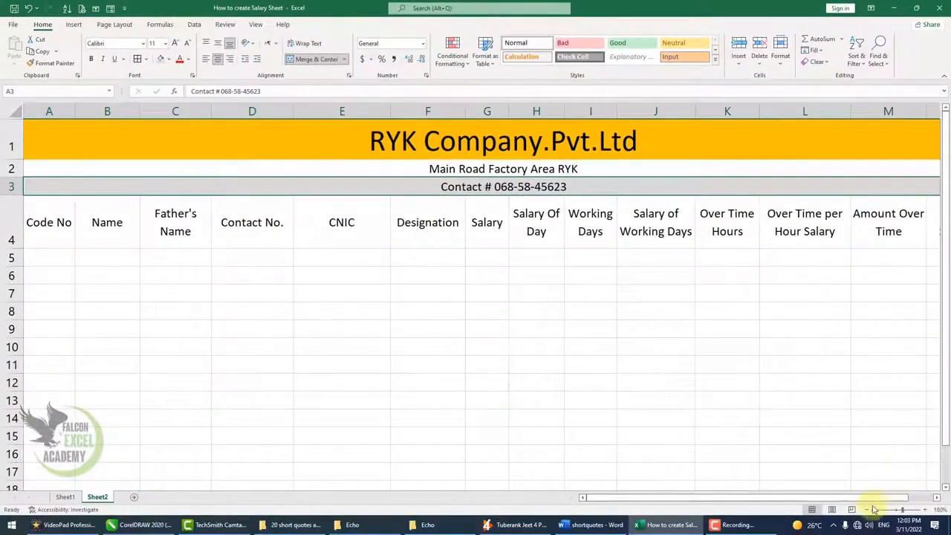
left_click(869, 510)
left_click(869, 510)
left_click(869, 509)
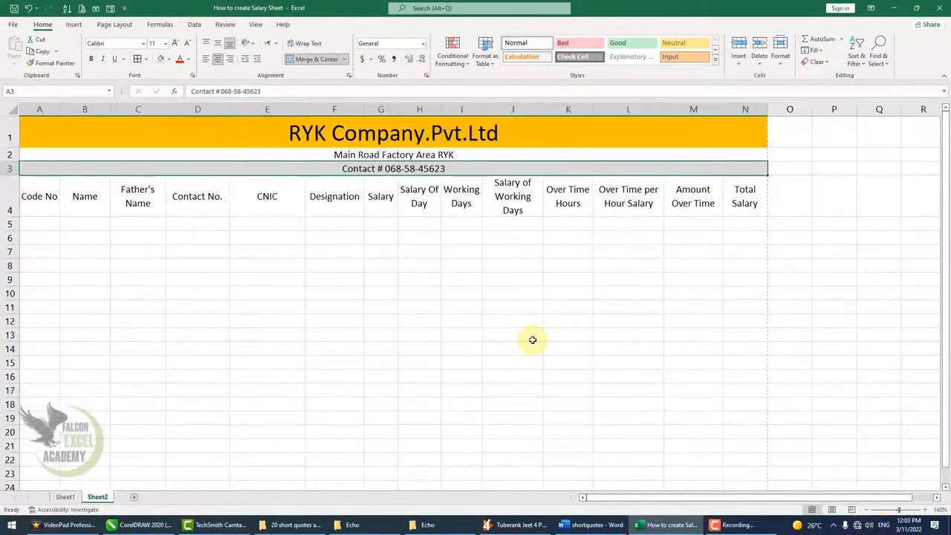
left_click(513, 293)
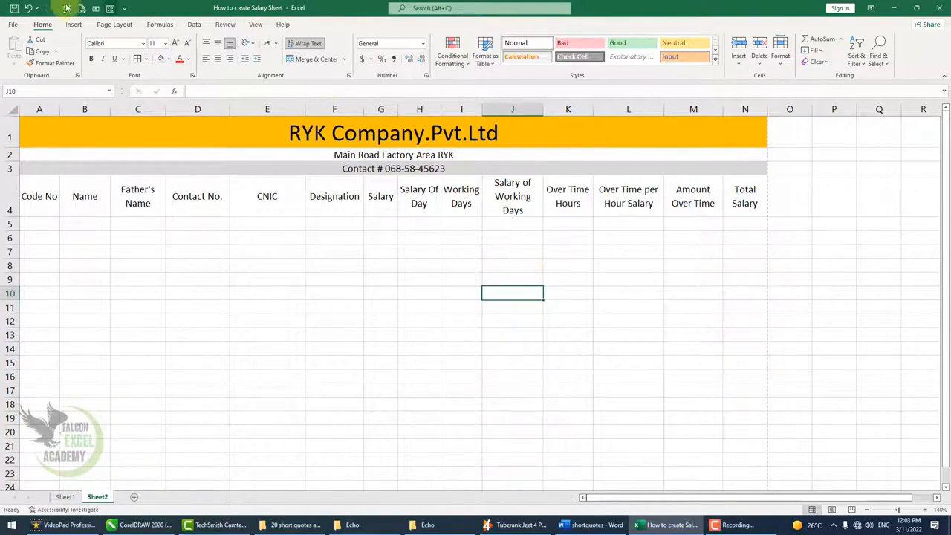
left_click(13, 26)
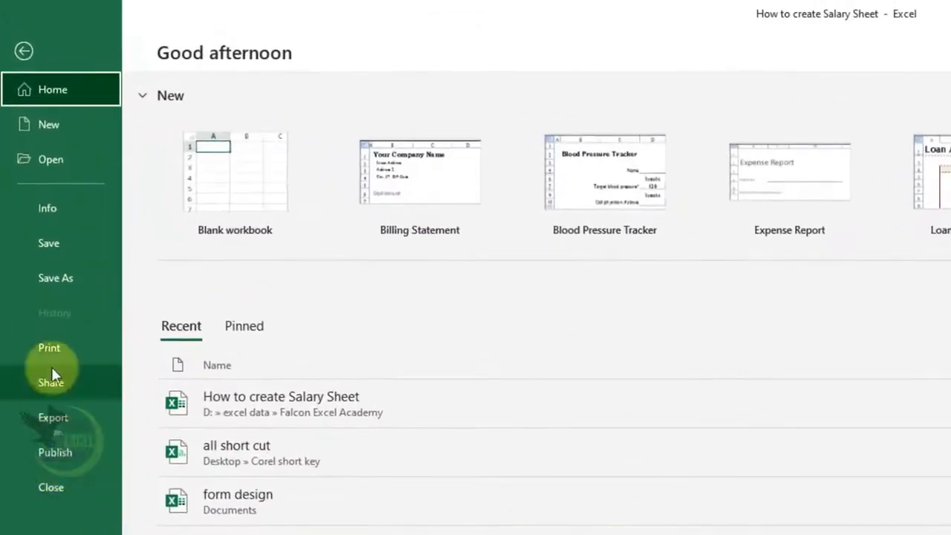
left_click(33, 214)
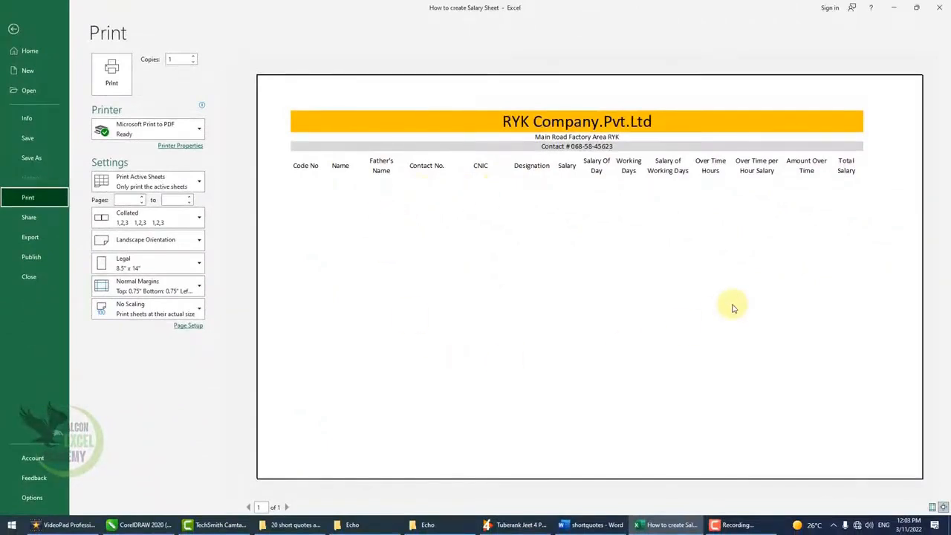
key("Escape")
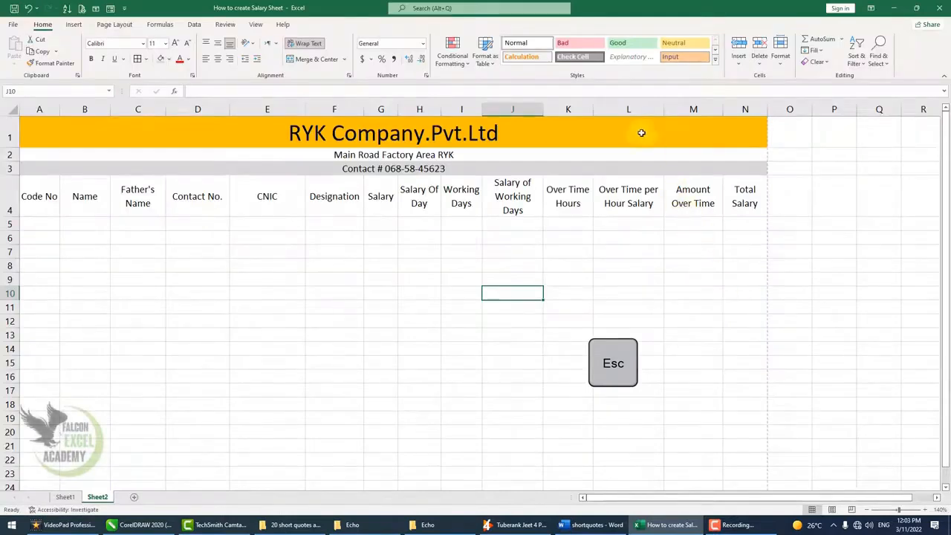
left_click_drag(641, 132, 644, 430)
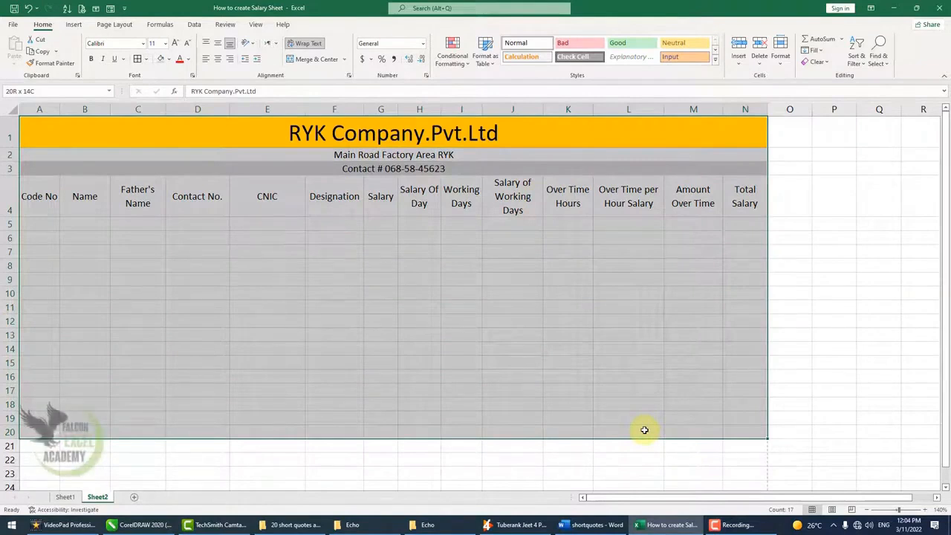
Apply All Borders to the table range A1:N20.
left_click_drag(644, 430, 643, 429)
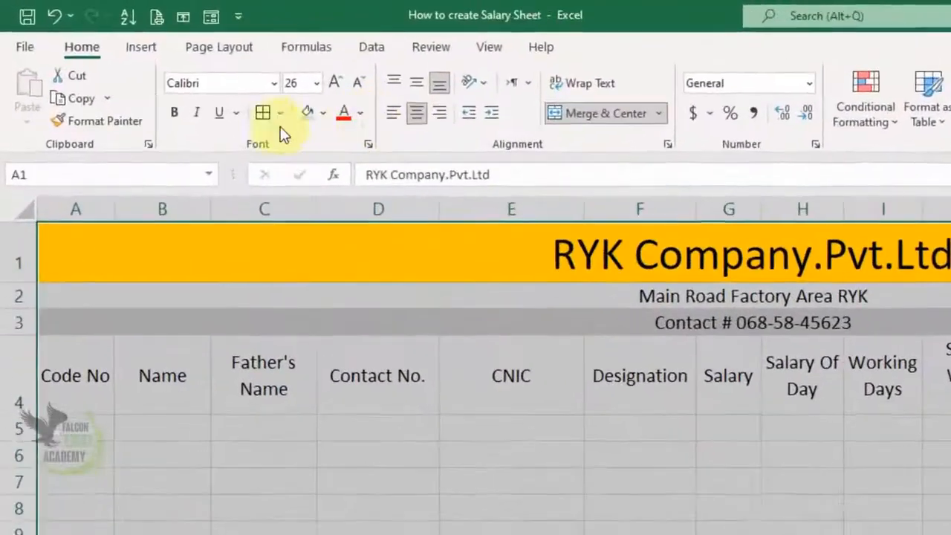
left_click(272, 115)
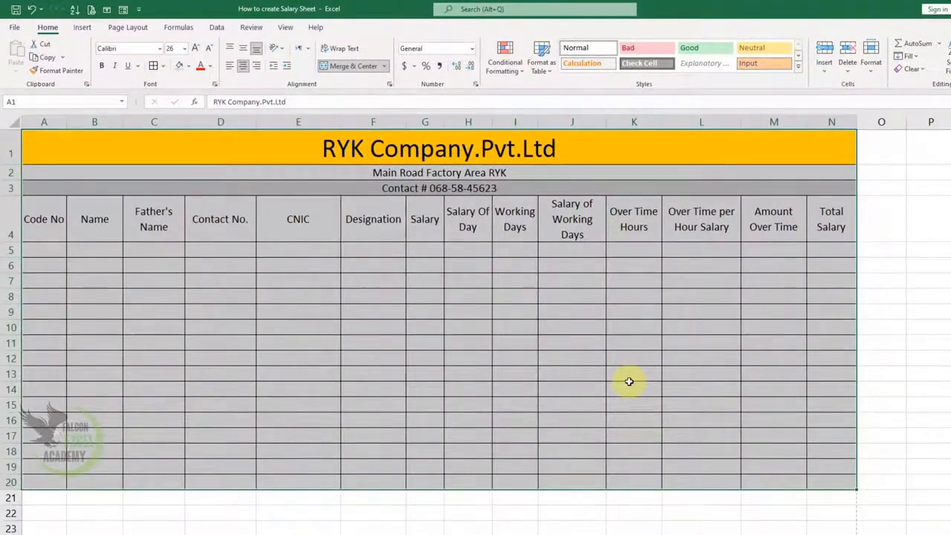
left_click(43, 250)
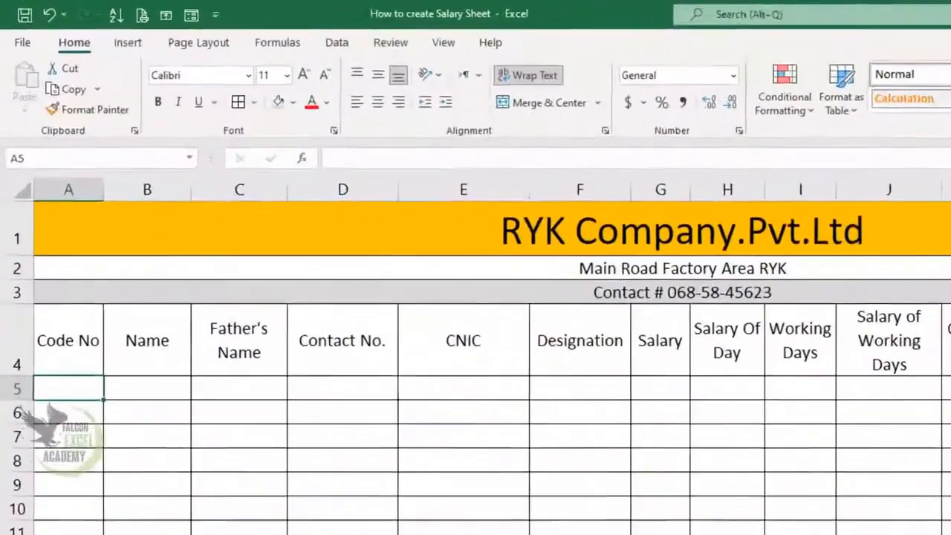
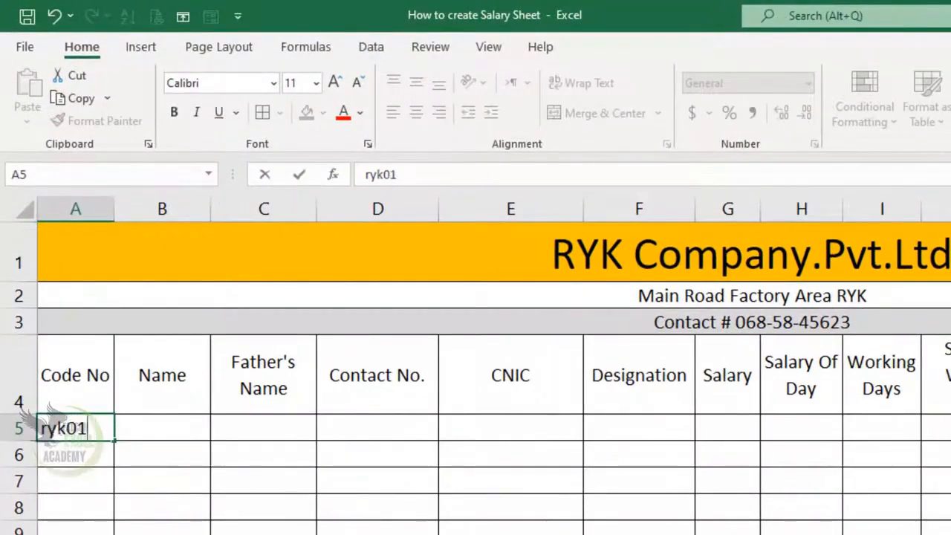
Enter the employee code, name, father's name and contact number in A5:D5, widening column D.
key("Tab")
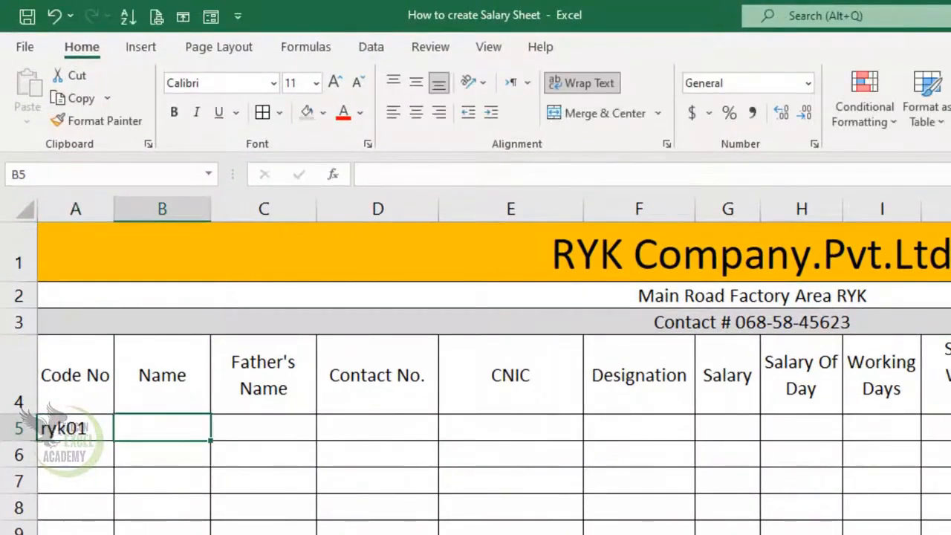
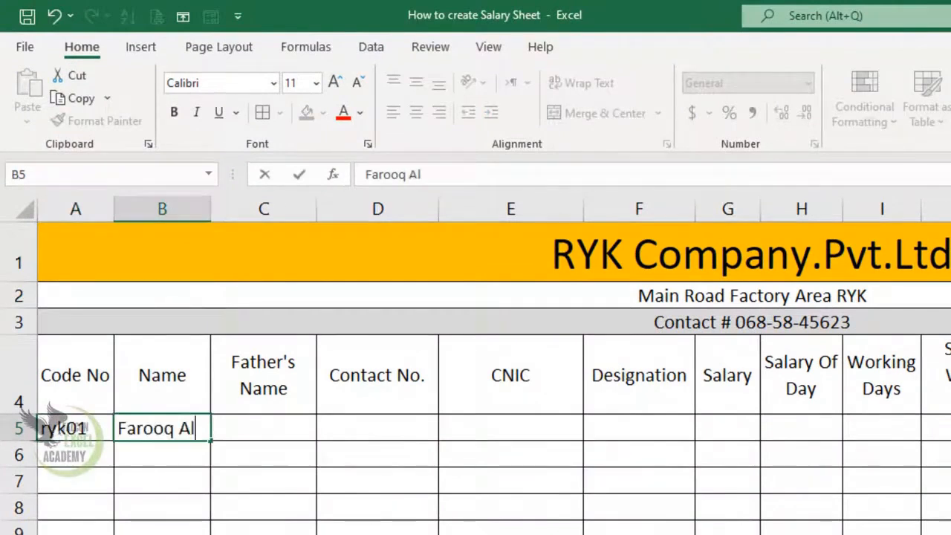
key("Return")
key("Up")
key("Right")
key("Right")
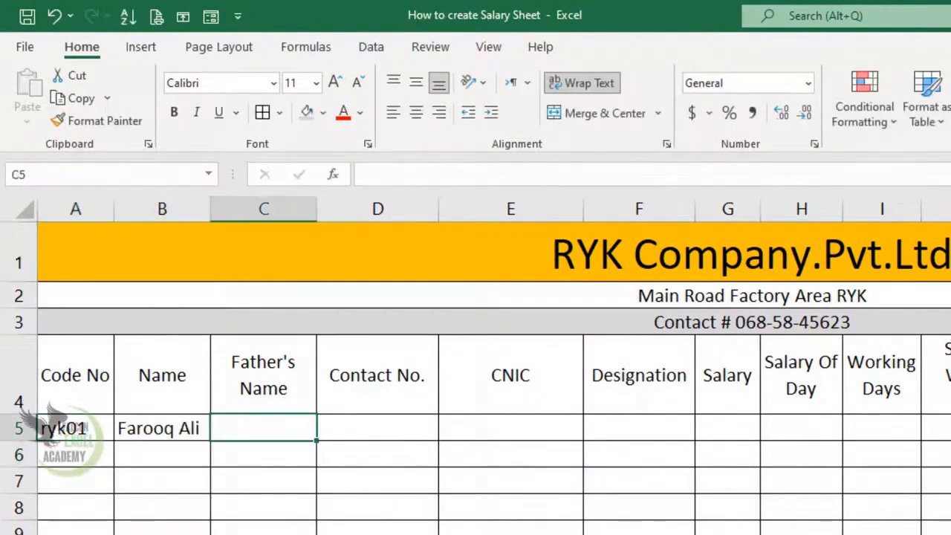
key("Tab")
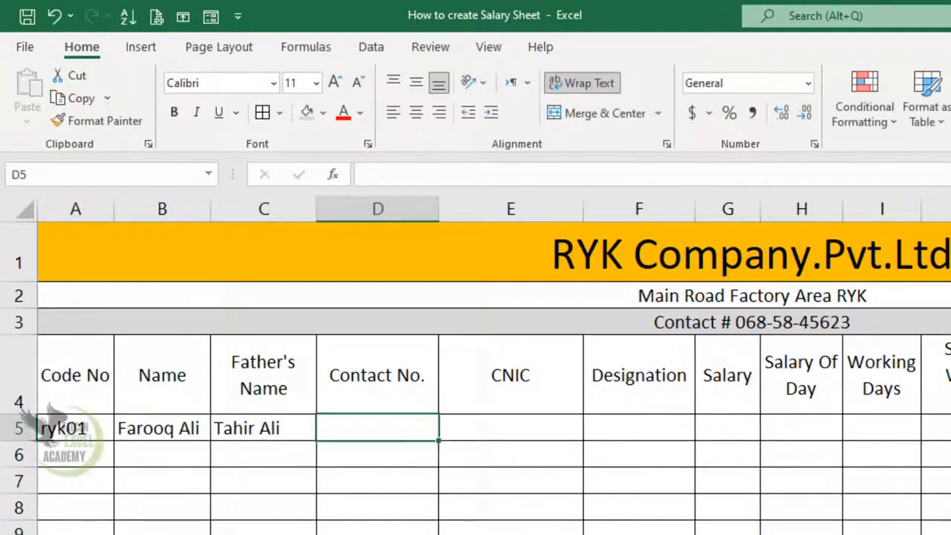
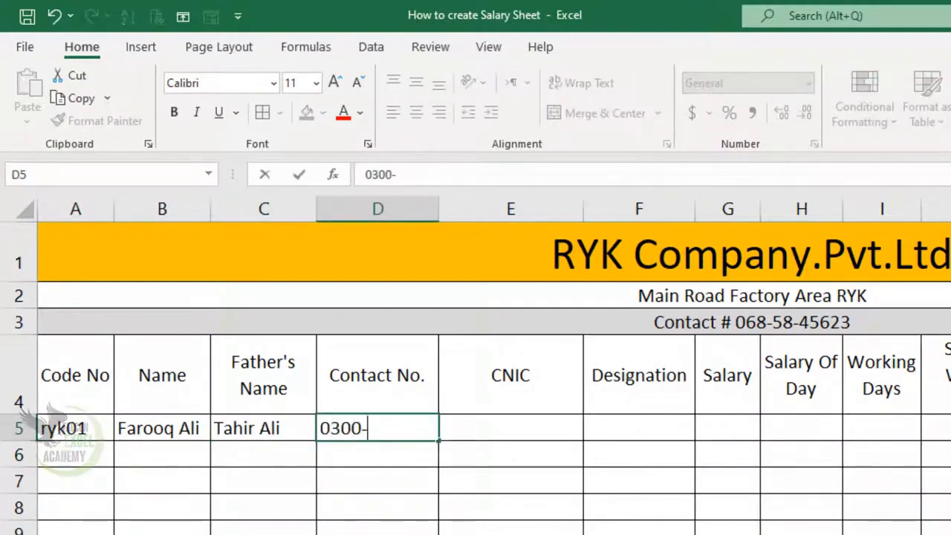
key("Tab")
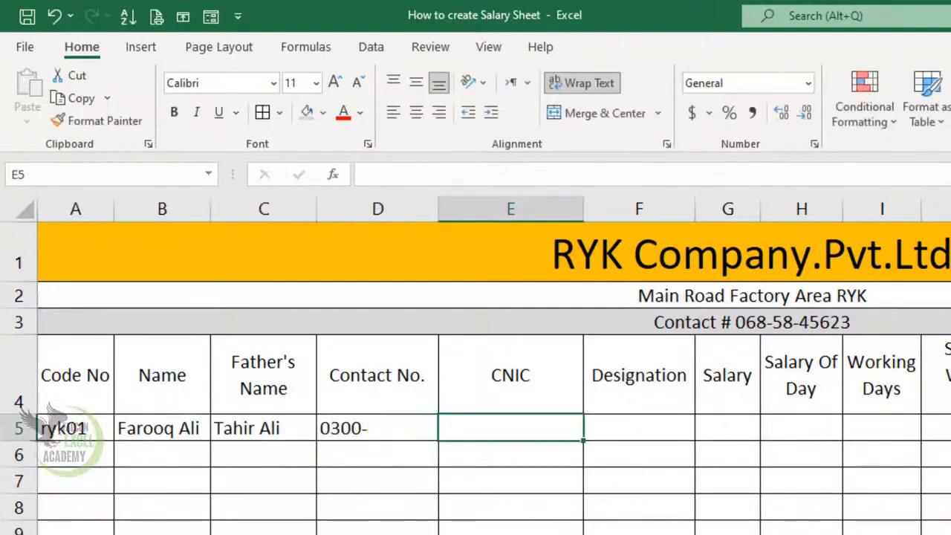
left_click_drag(437, 218, 453, 223)
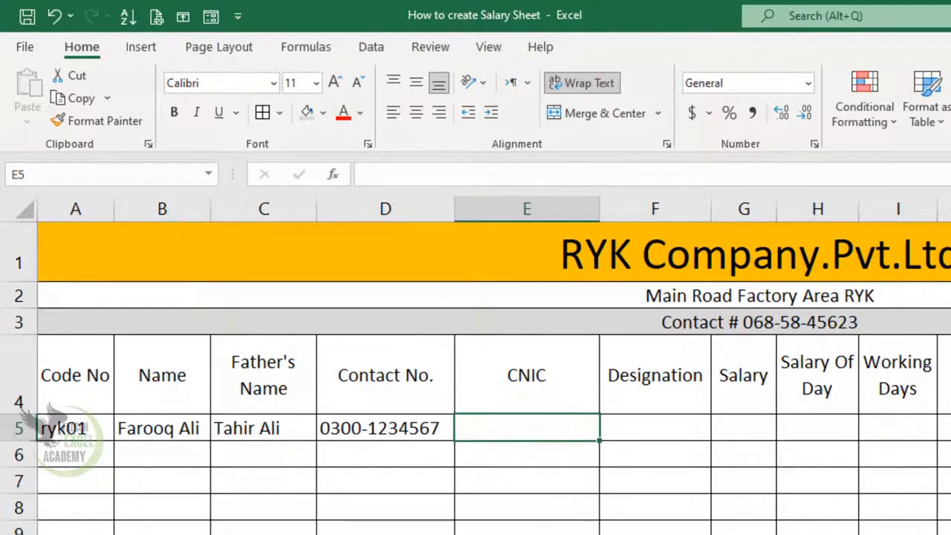
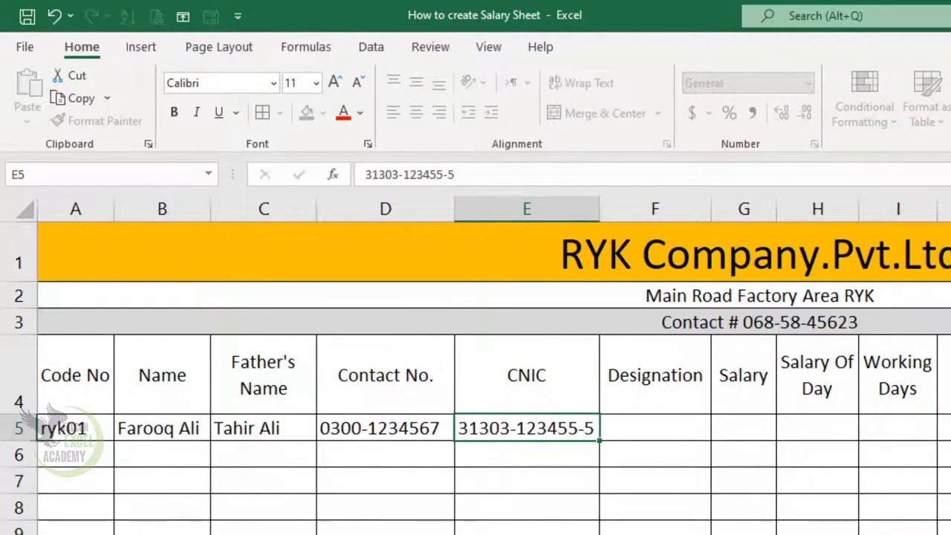
Enter the employee's CNIC, designation Engineer and salary 59000 in E5:G5.
key("Tab")
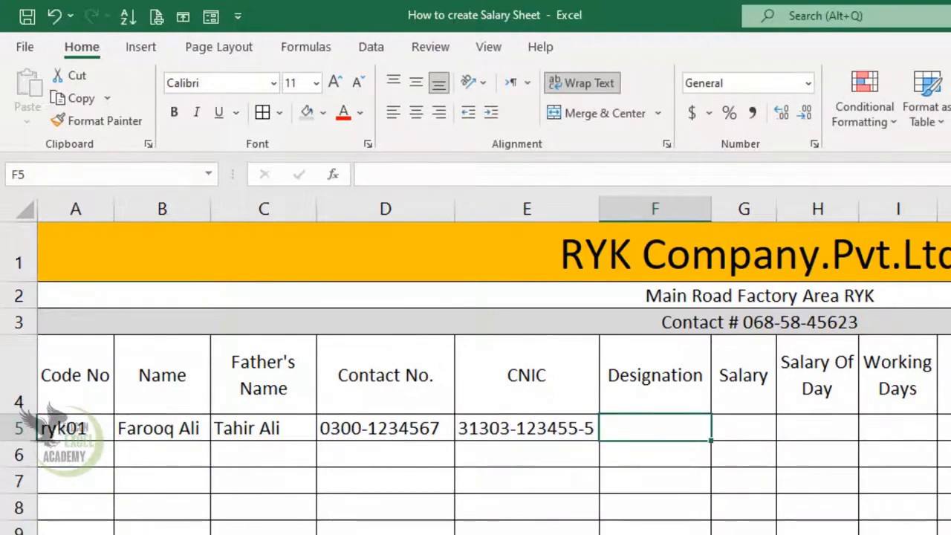
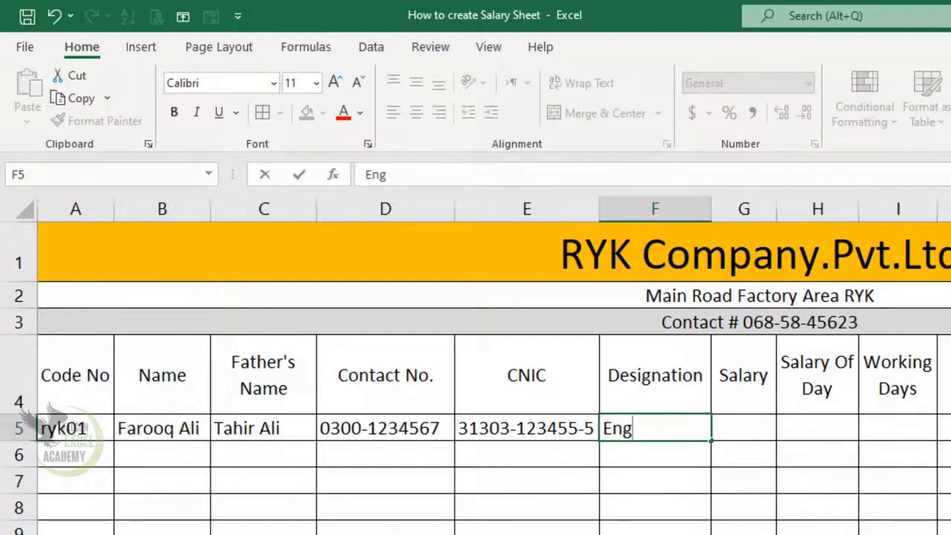
key("Tab")
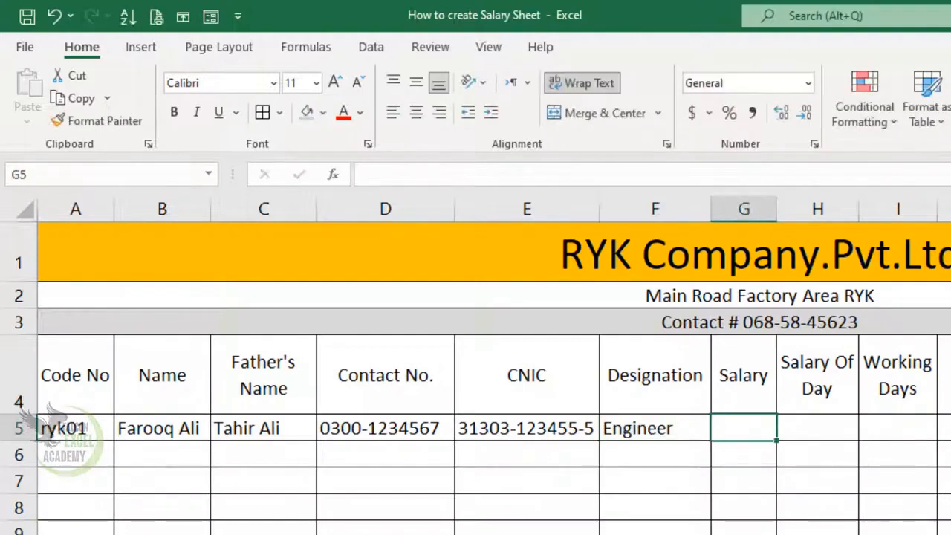
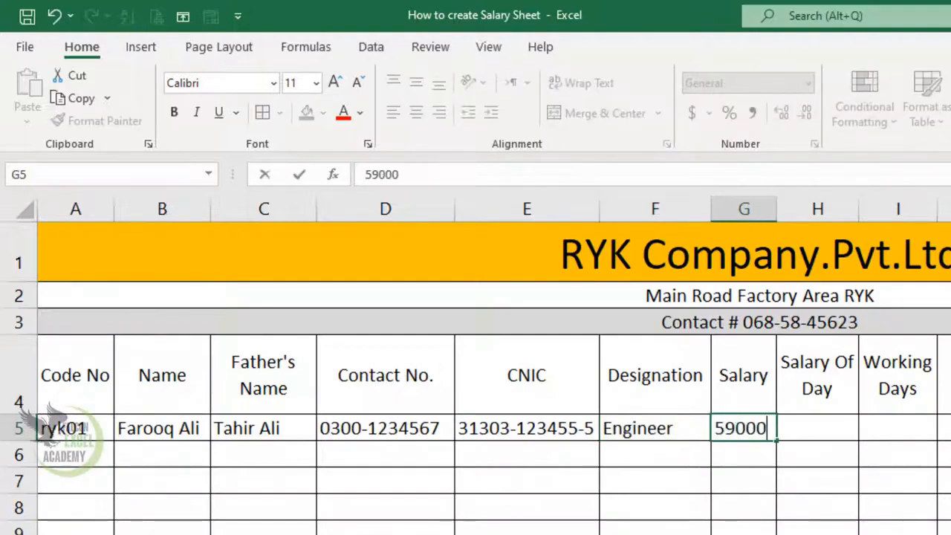
key("Tab")
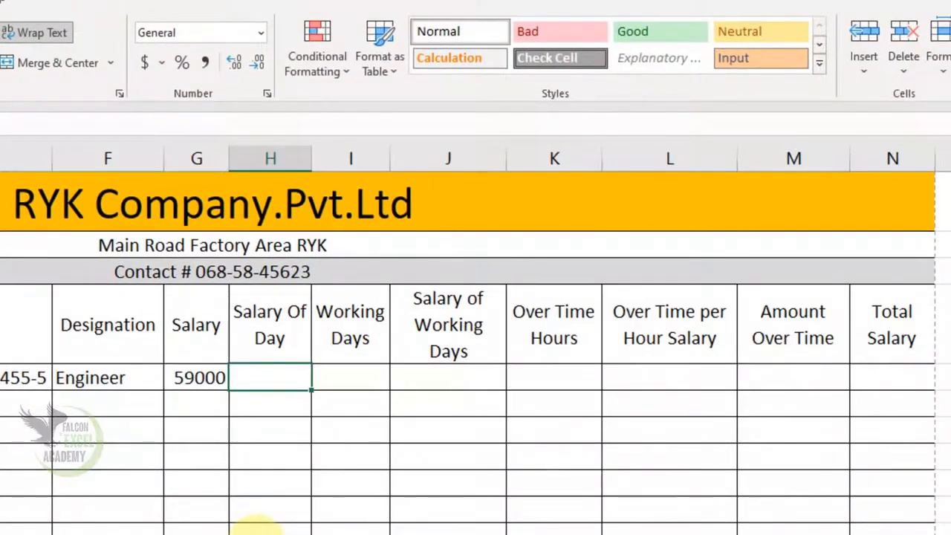
Enter =G5/30 in H5 to get a daily salary of 1966.66667.
type("=")
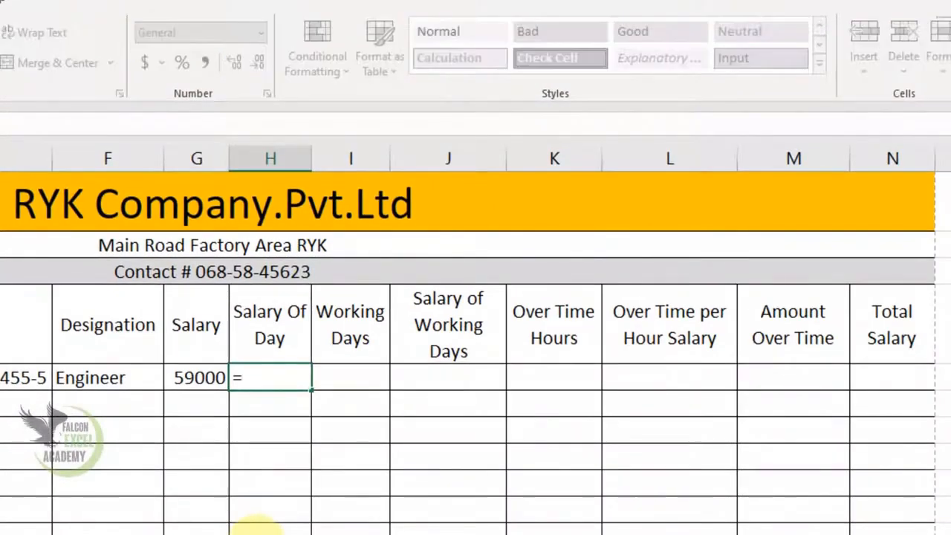
left_click(194, 379)
type("/")
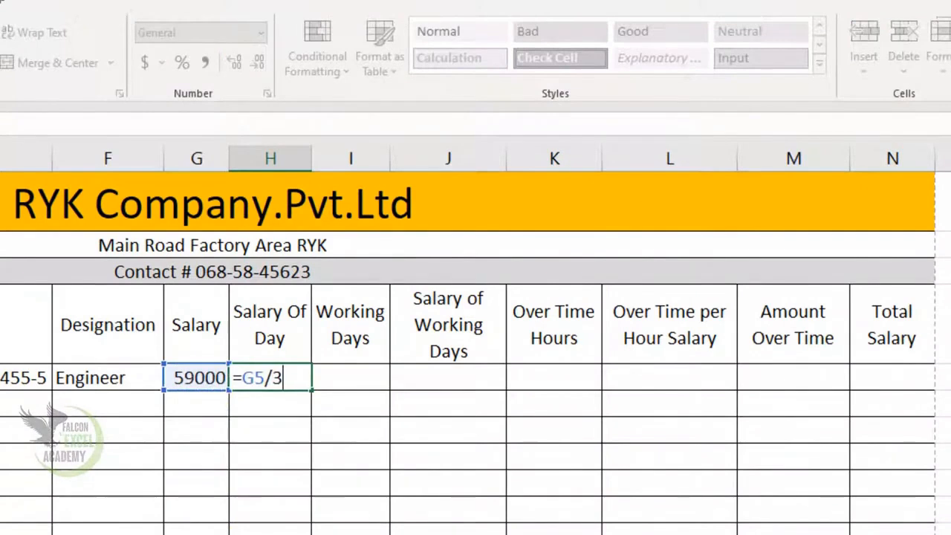
type("30")
key("Return")
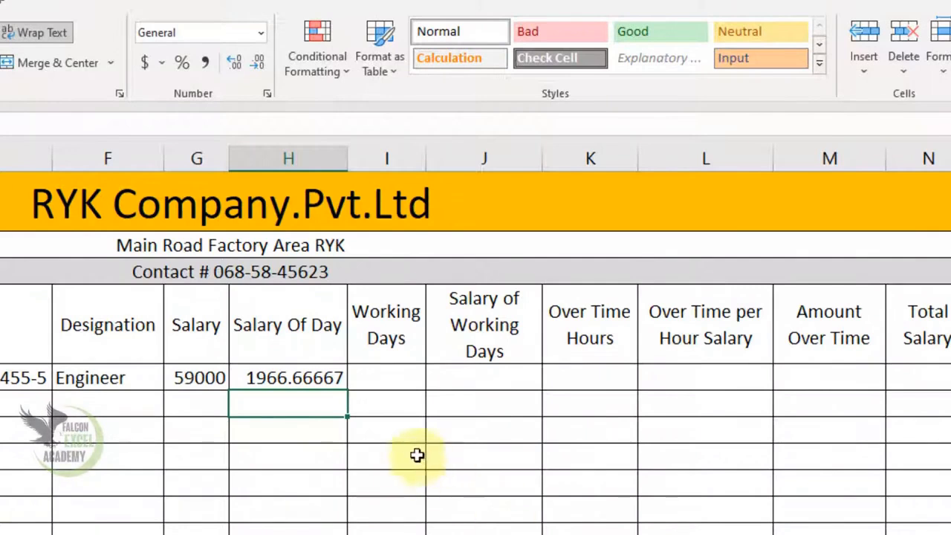
left_click(403, 374)
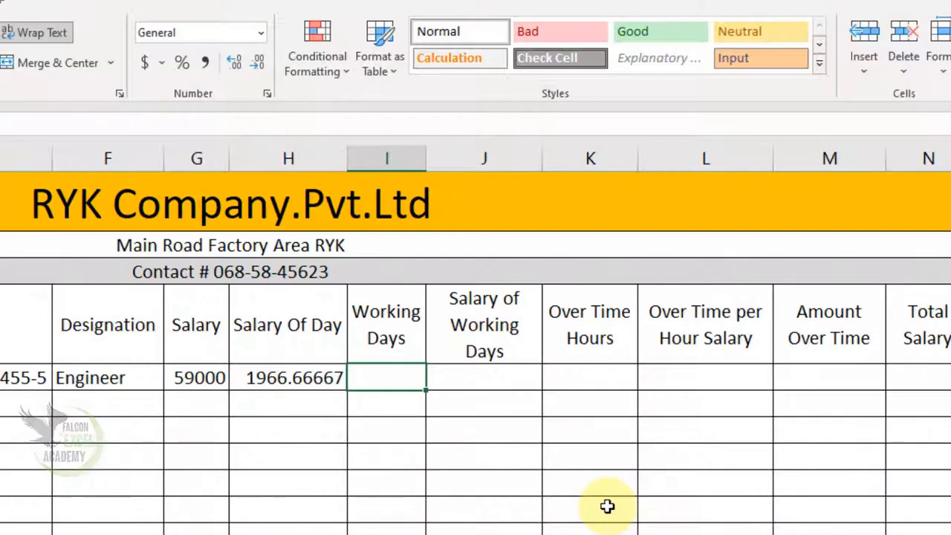
Enter 27 working days in I5 and =H5*I5 in J5, giving 53100.
type("27")
key("Tab")
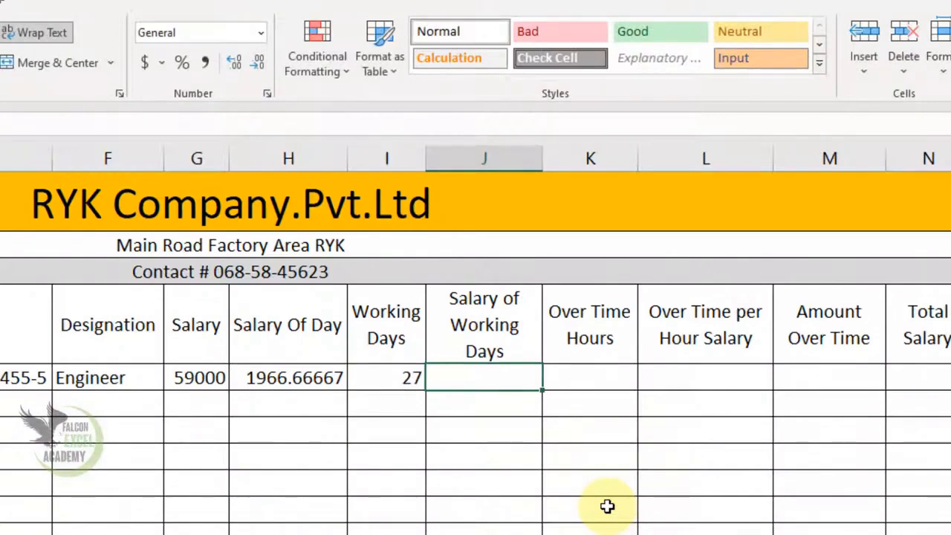
type("=")
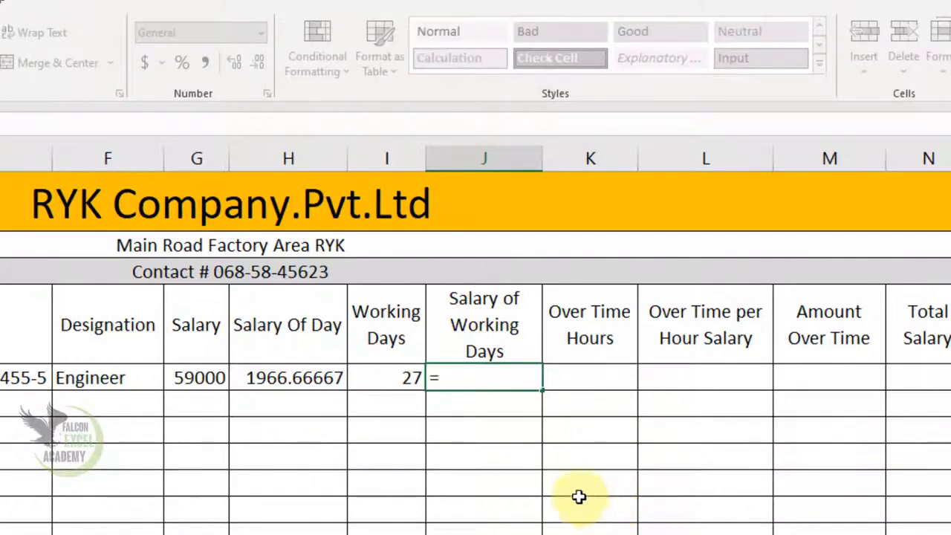
left_click(304, 377)
type("*")
left_click(404, 378)
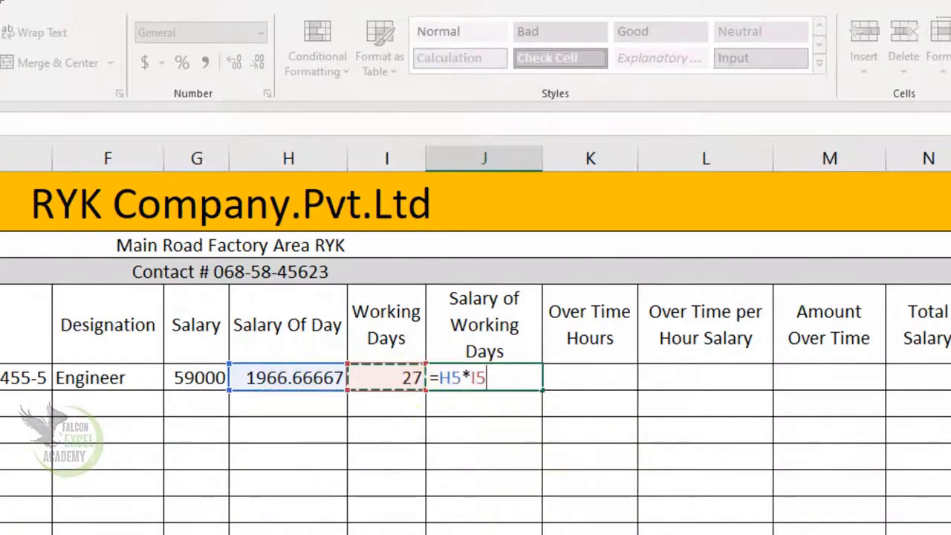
key("Return")
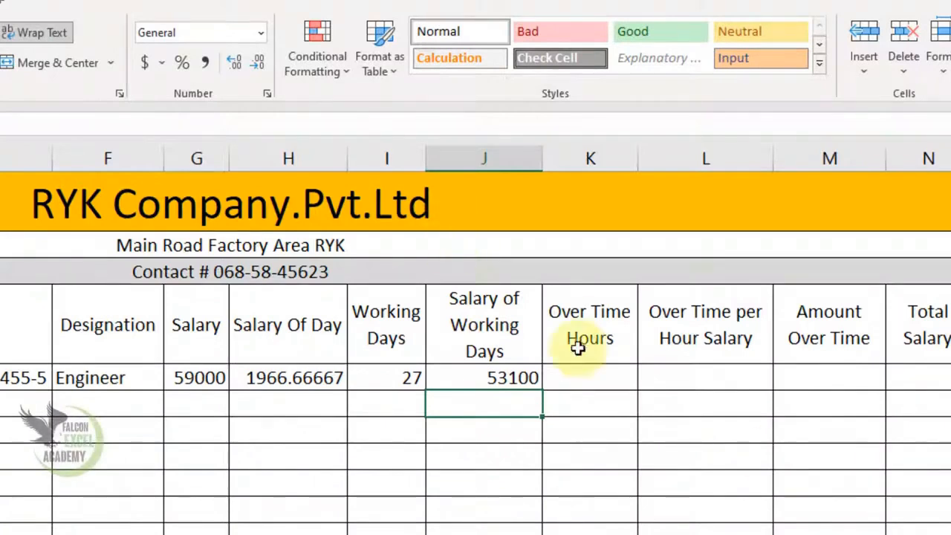
left_click(593, 375)
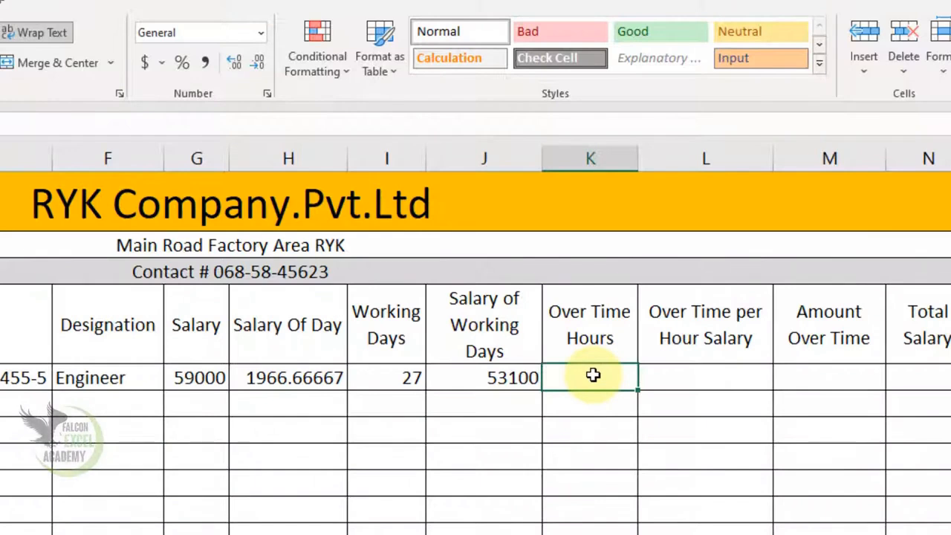
left_click(399, 378)
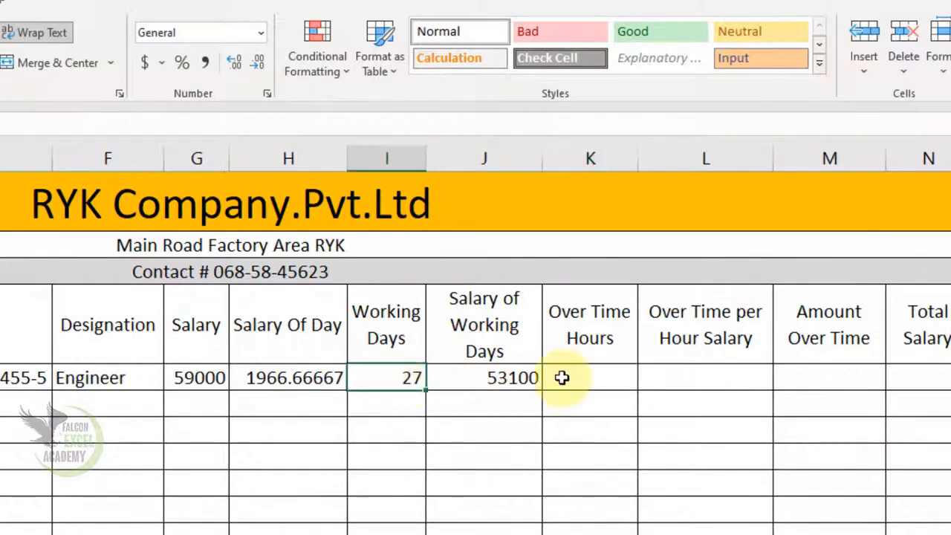
left_click(562, 375)
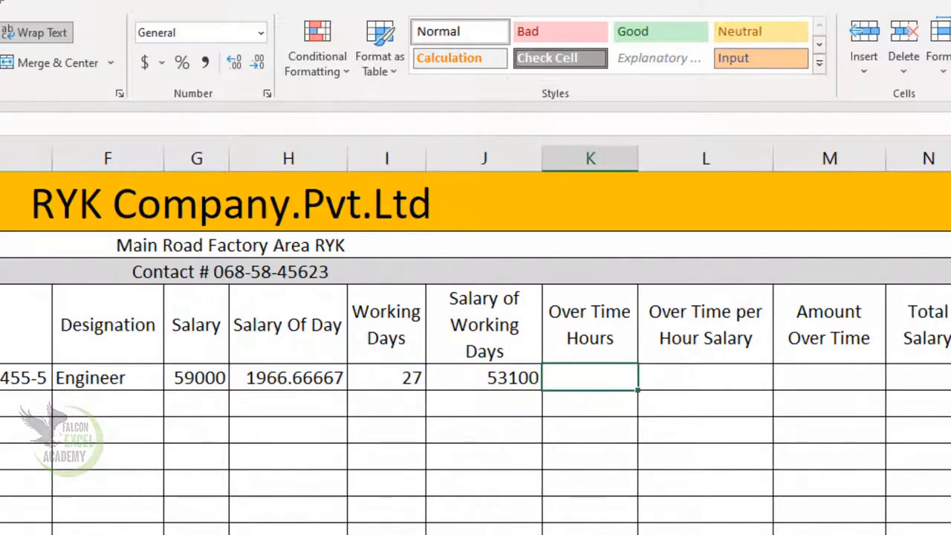
Enter 26 overtime hours in K5 and a first hourly-rate formula =H5/8 in L5.
type("26")
left_click(733, 373)
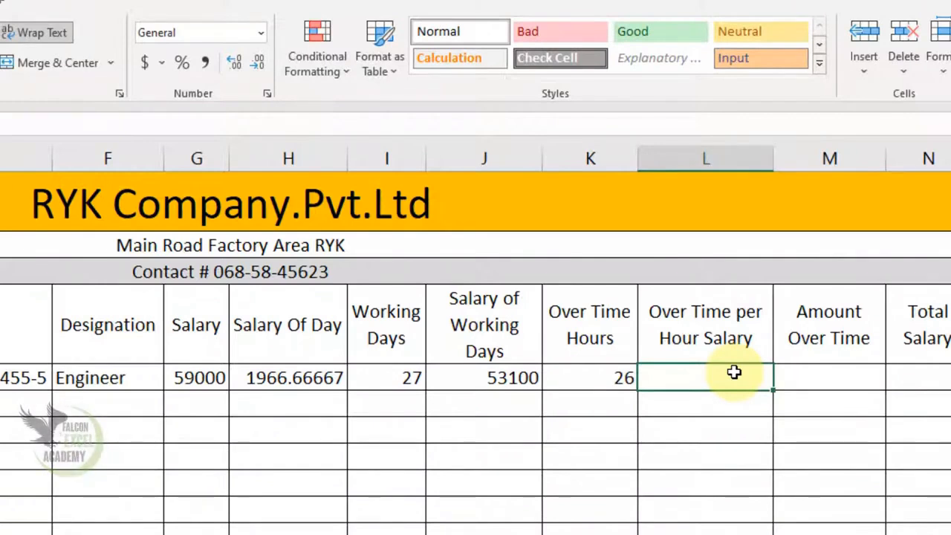
type("=")
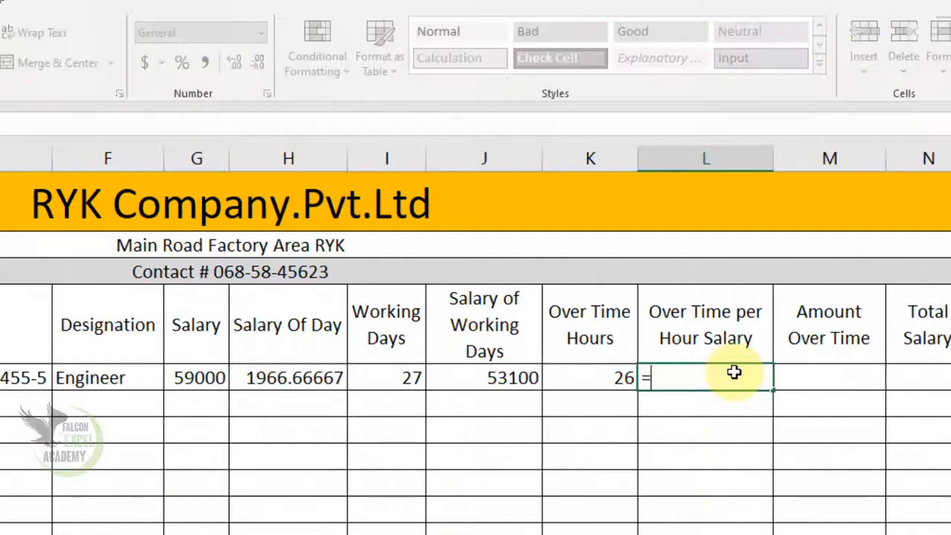
left_click(282, 377)
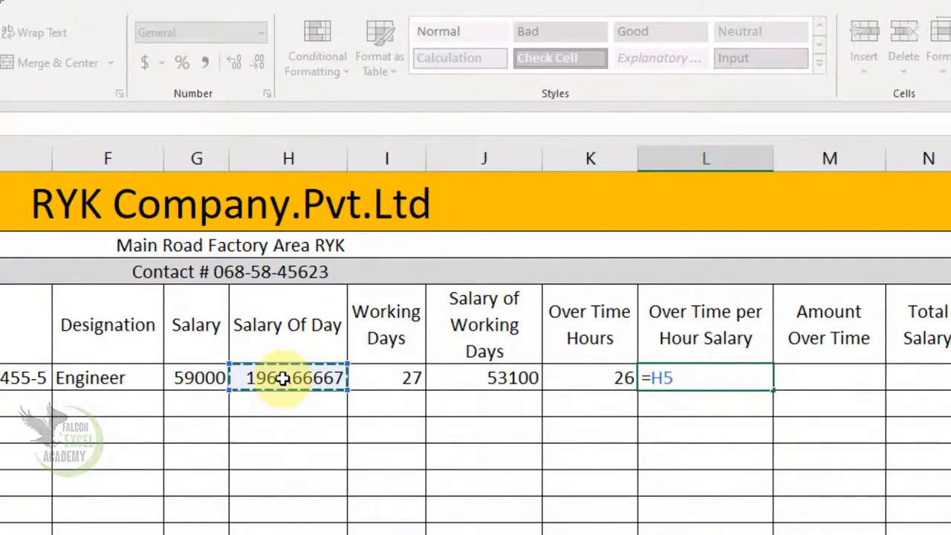
type("/8")
key("Return")
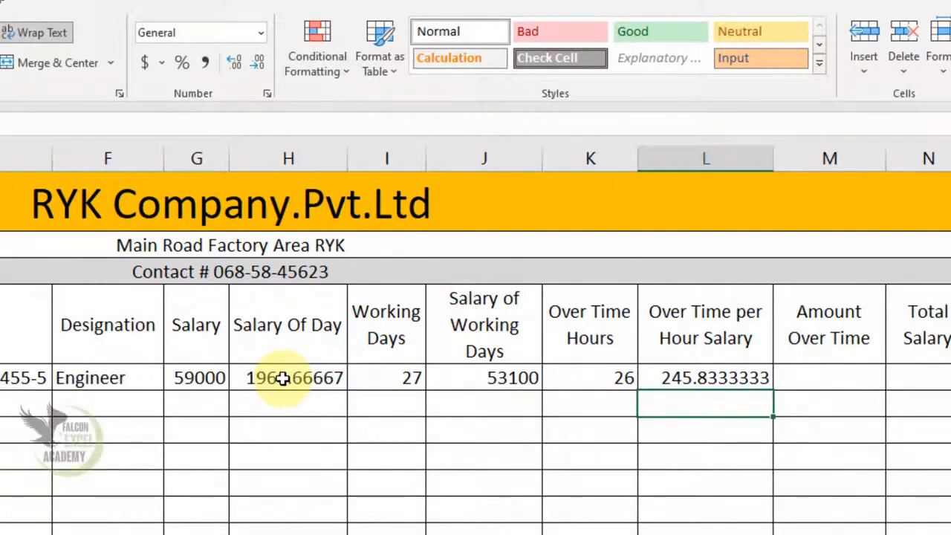
Rewrite L5 as =H5/8*2 so the overtime rate becomes 491.6666667.
key("Up")
key("Delete")
type("=")
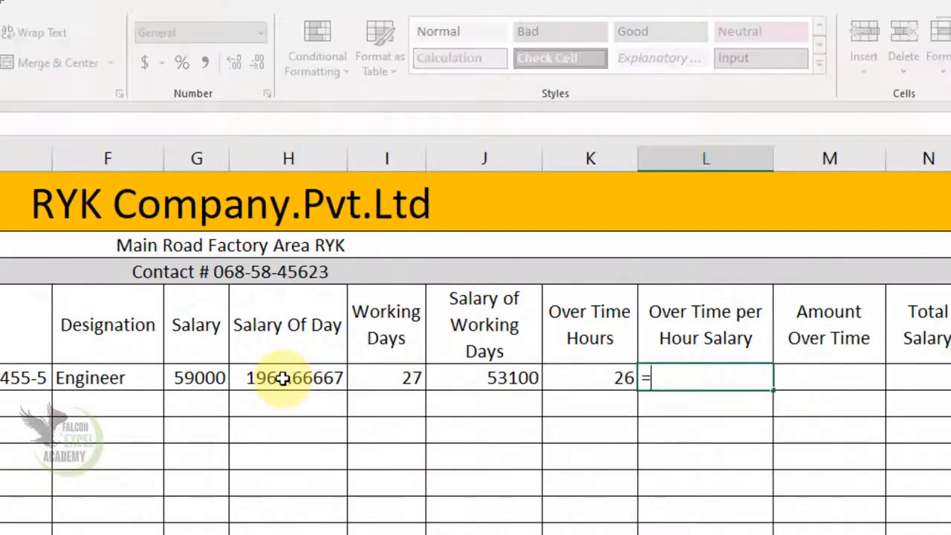
left_click(283, 379)
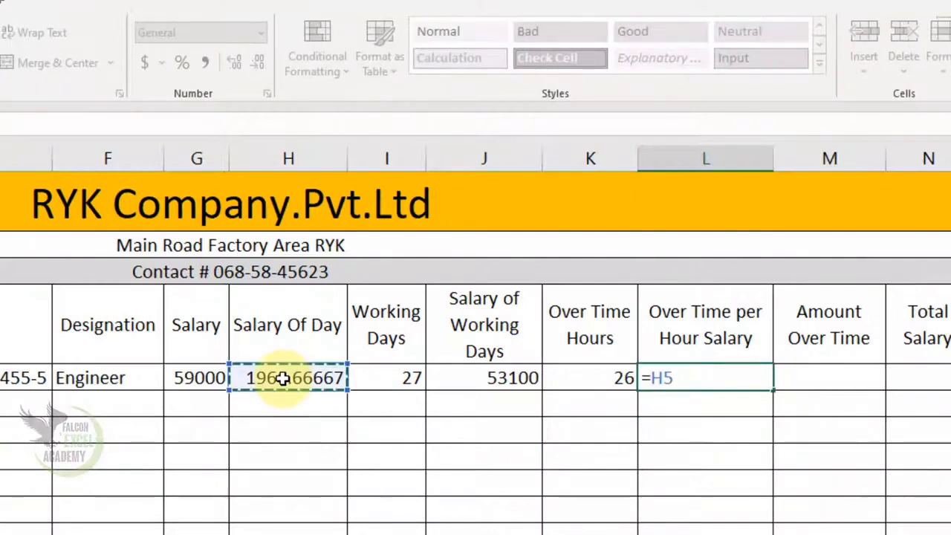
type("/8")
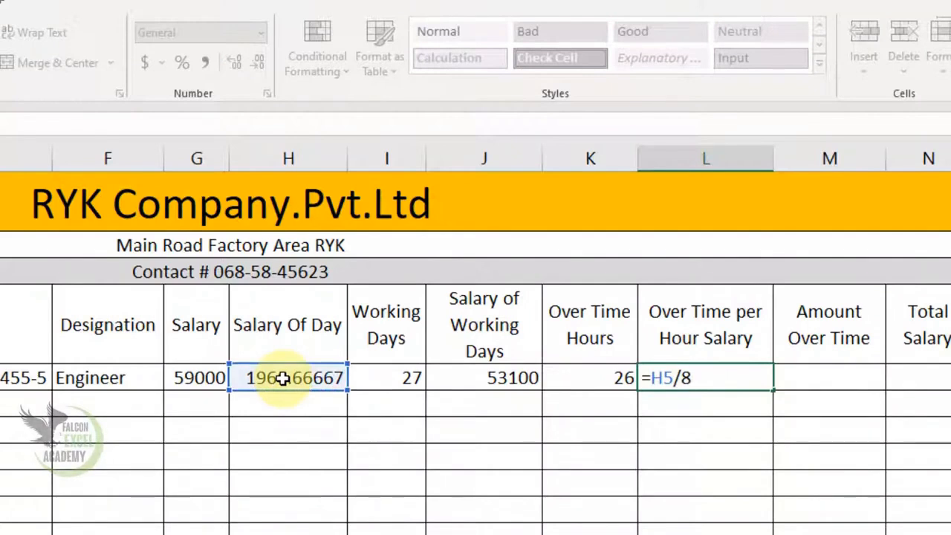
type("*")
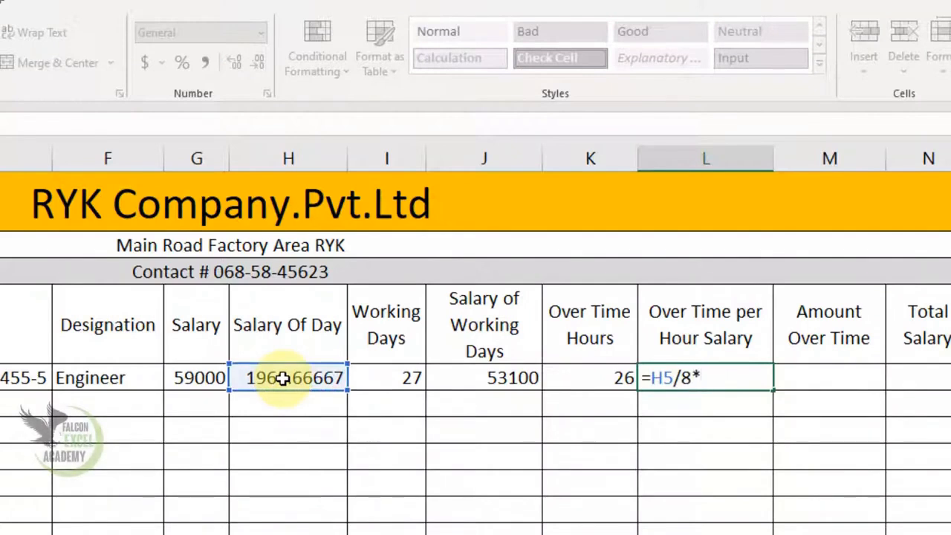
type("2")
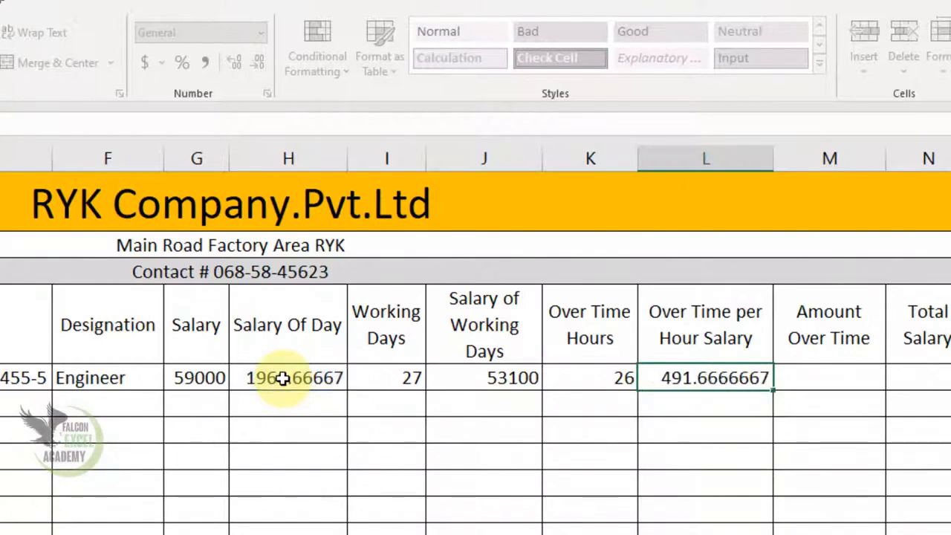
key("Return")
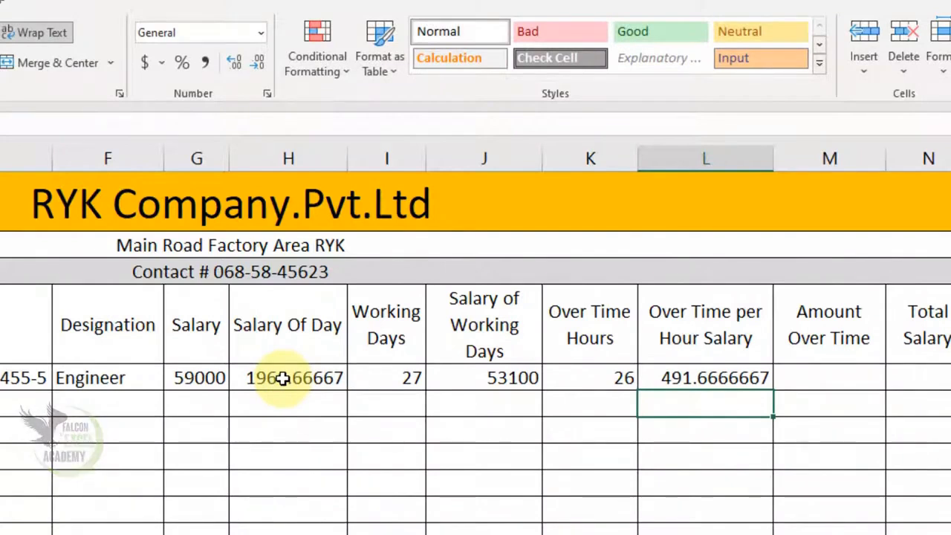
left_click(827, 376)
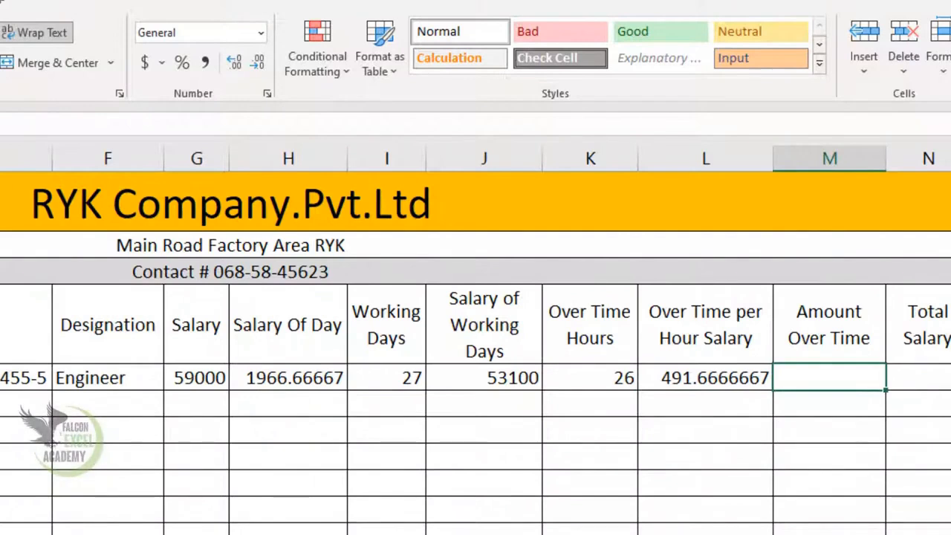
Enter =L5*K5 in M5, giving an Amount Over Time of 12783.3333.
type("=")
left_click(690, 378)
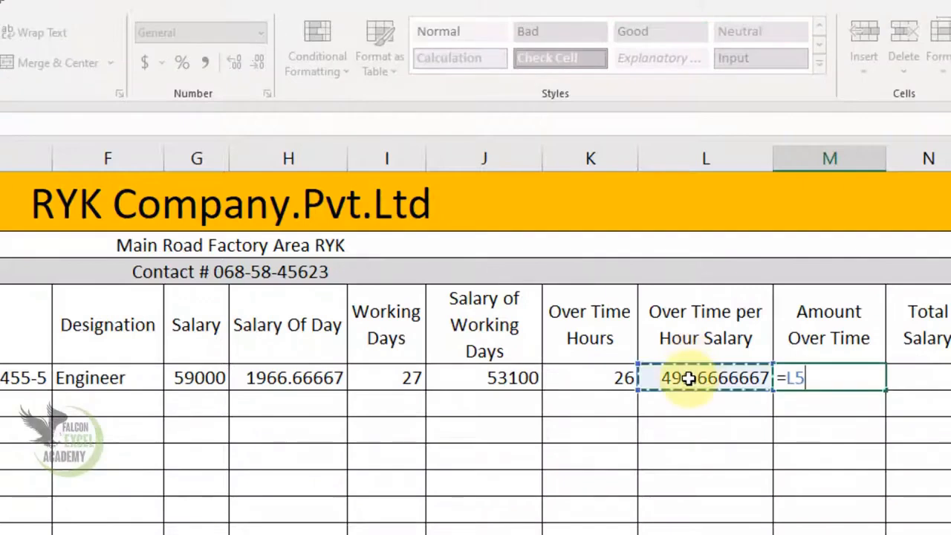
type("*")
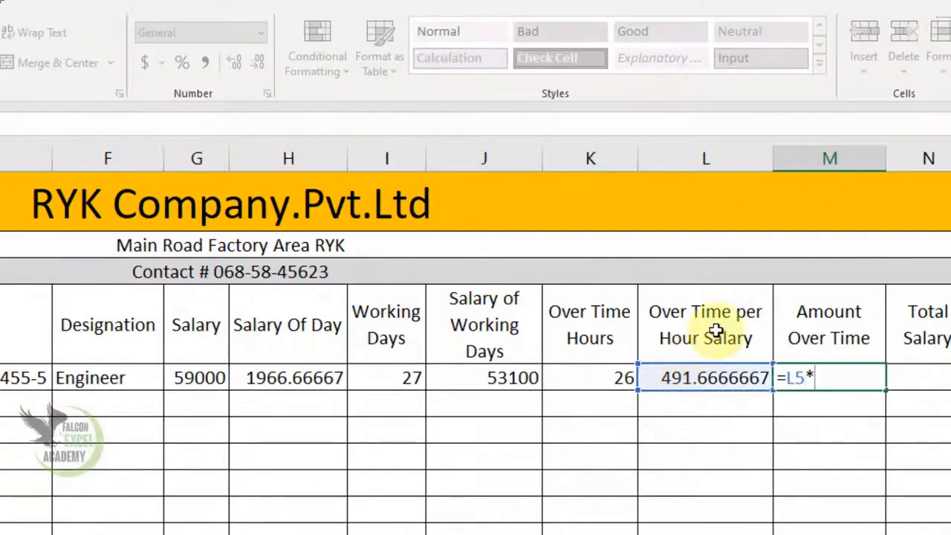
left_click(602, 375)
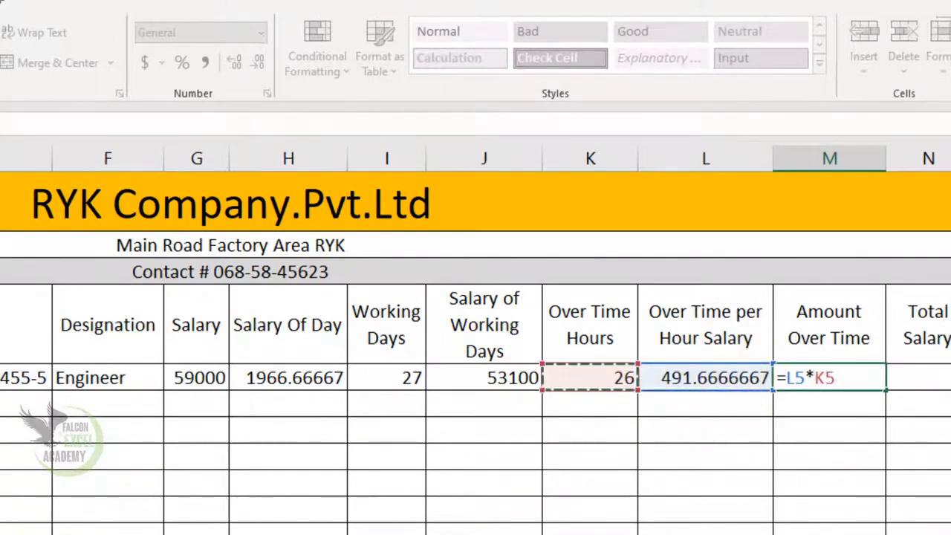
key("Return")
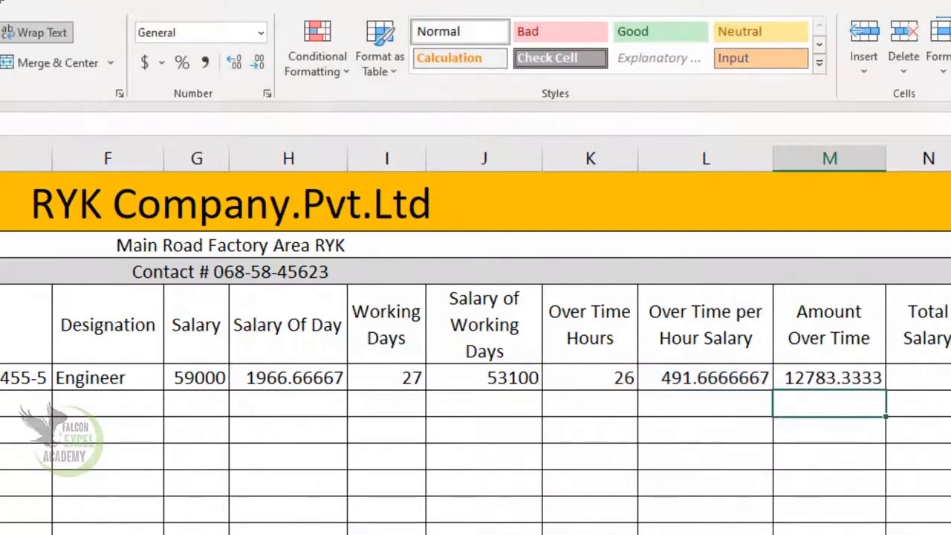
left_click(931, 380)
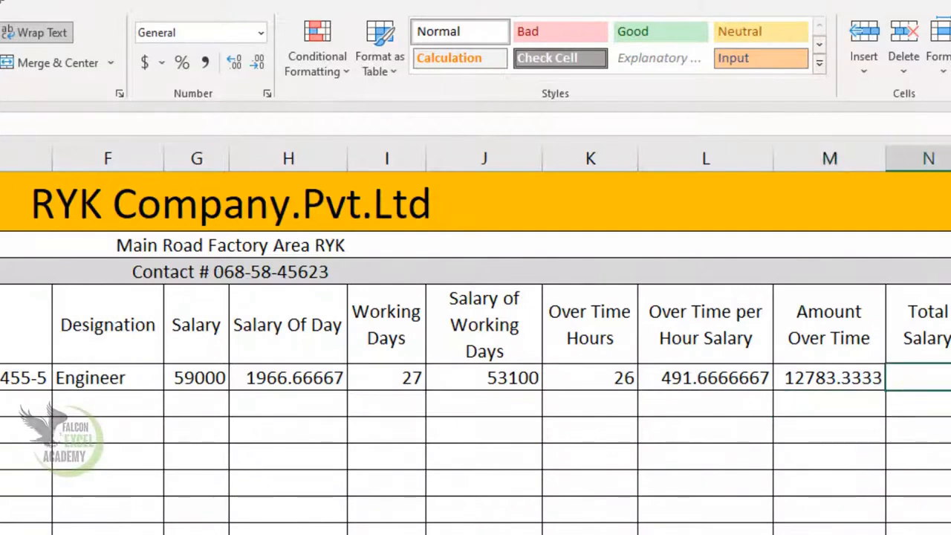
Enter =M5+J5 in N5 to add overtime amount and working-days salary.
type("=")
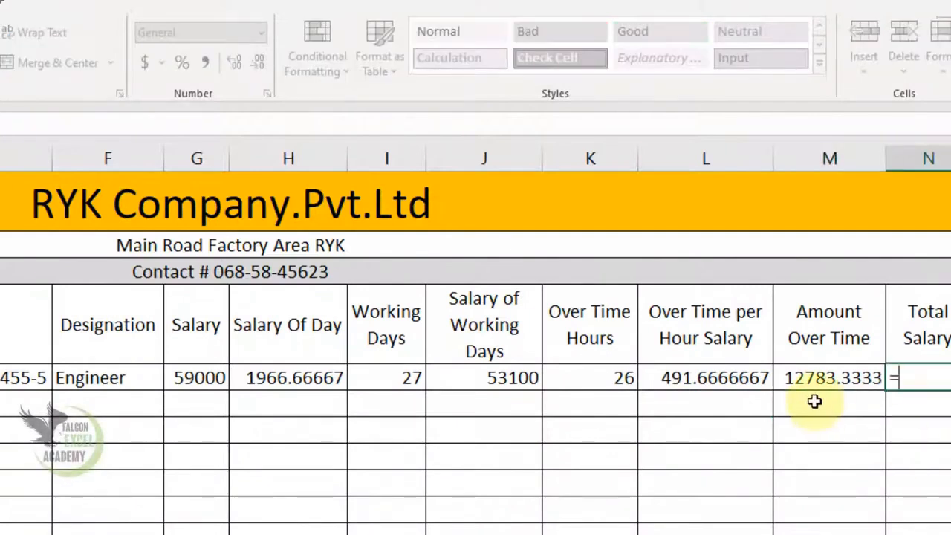
left_click(855, 380)
type("+")
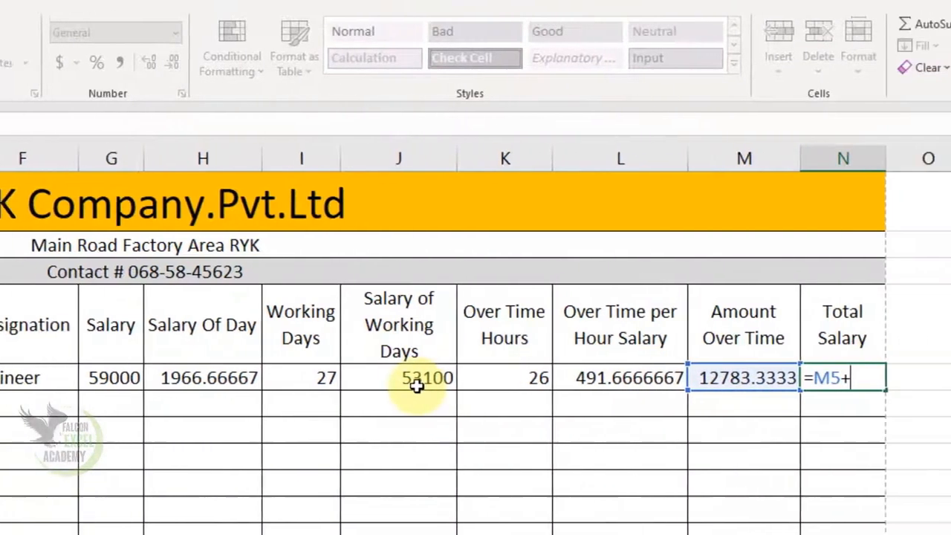
left_click(429, 379)
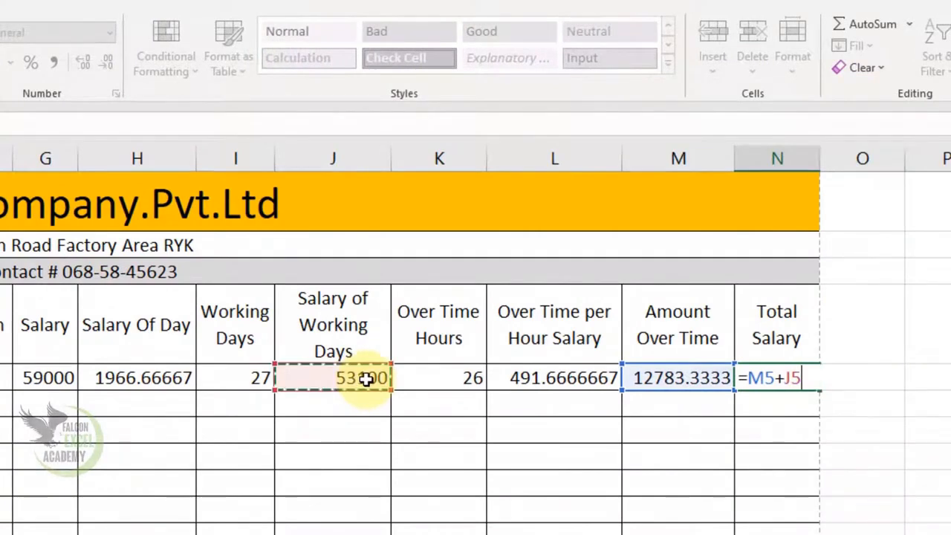
key("Return")
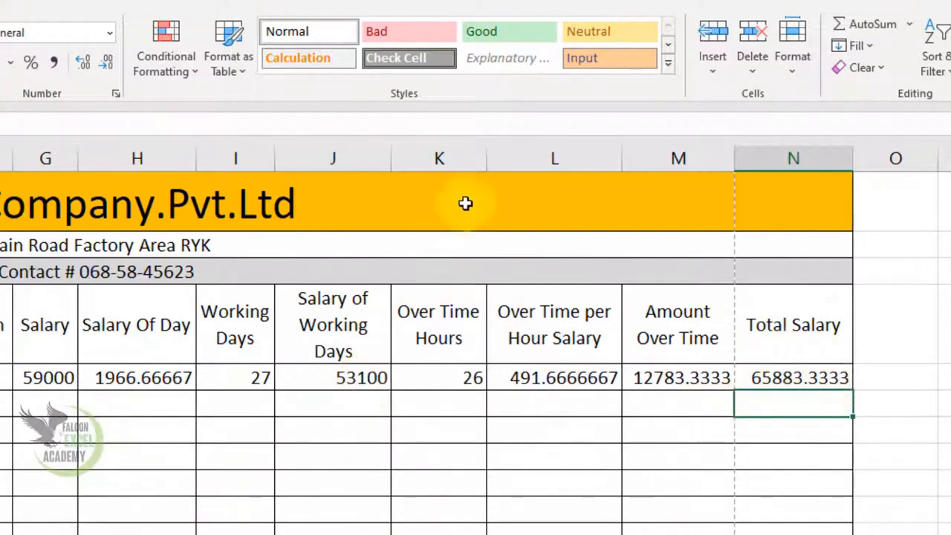
Auto-fit columns K and L, then narrow columns L and N so headers wrap.
double_click(486, 155)
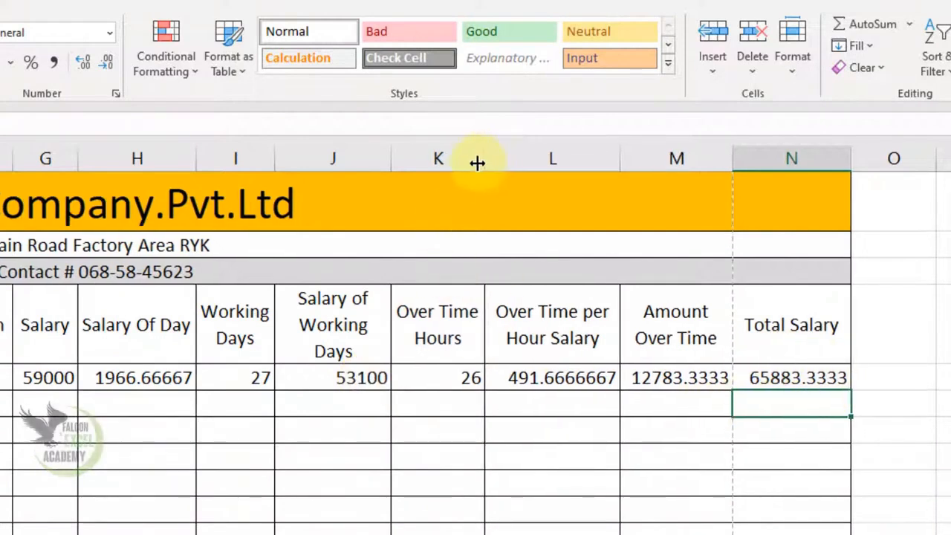
double_click(627, 159)
left_click_drag(613, 159, 577, 168)
left_click_drag(804, 157, 783, 187)
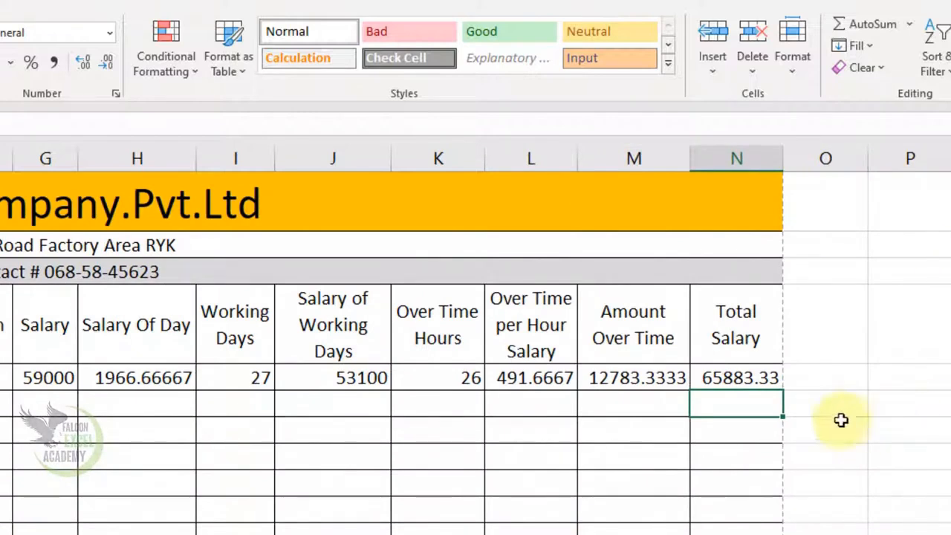
left_click(740, 373)
Fill the row 5 formulas in columns N, M, L, J and H down to row 20.
left_click_drag(785, 389, 917, 524)
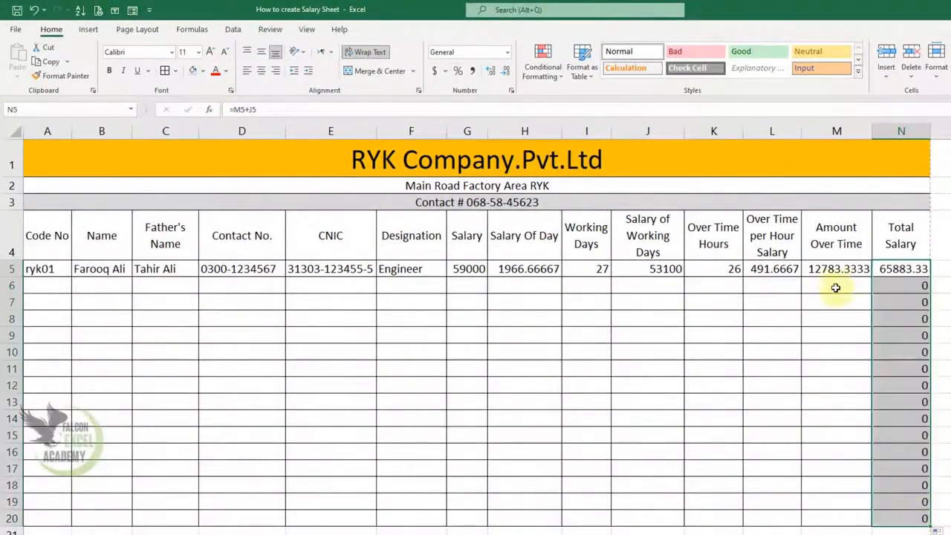
left_click(830, 269)
left_click_drag(872, 277, 870, 522)
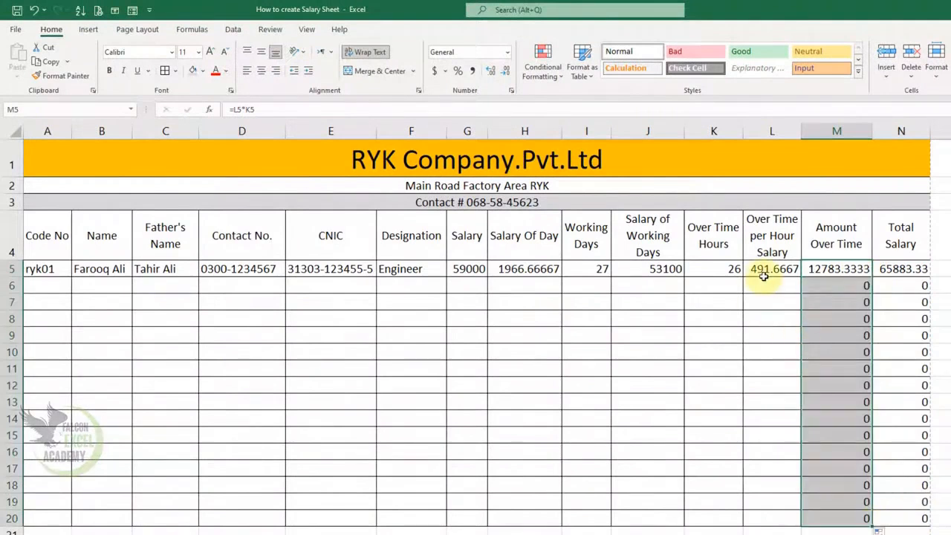
left_click(777, 270)
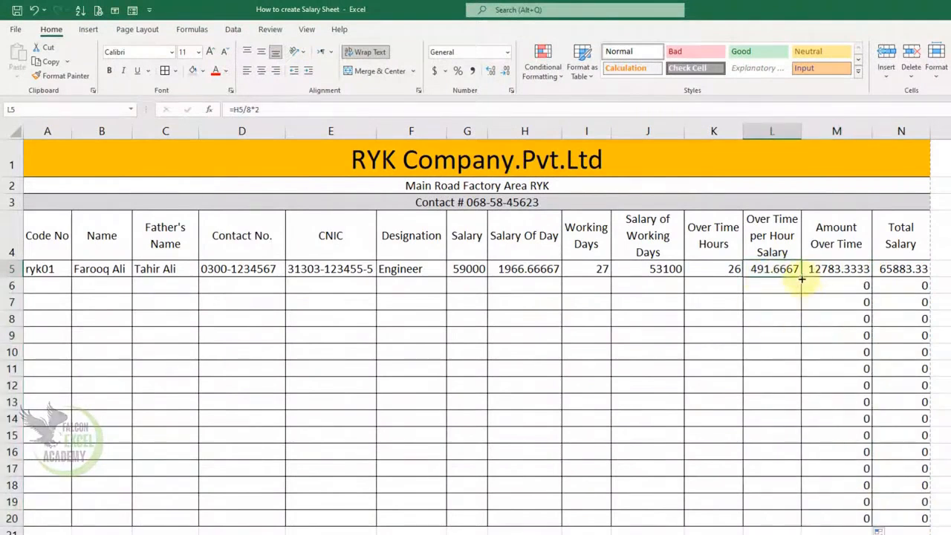
left_click_drag(802, 285, 808, 516)
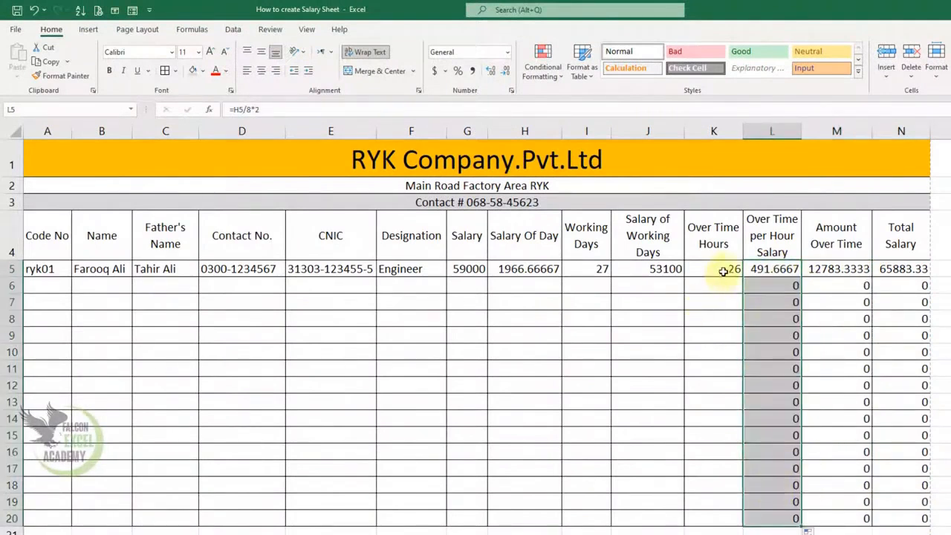
left_click(714, 272)
left_click(672, 273)
left_click_drag(684, 278, 693, 520)
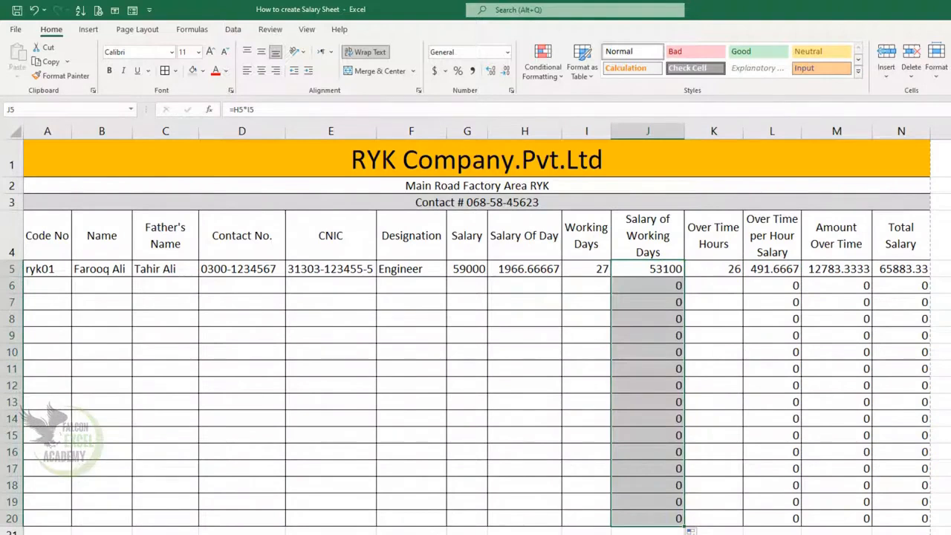
left_click(547, 265)
left_click_drag(562, 278, 545, 520)
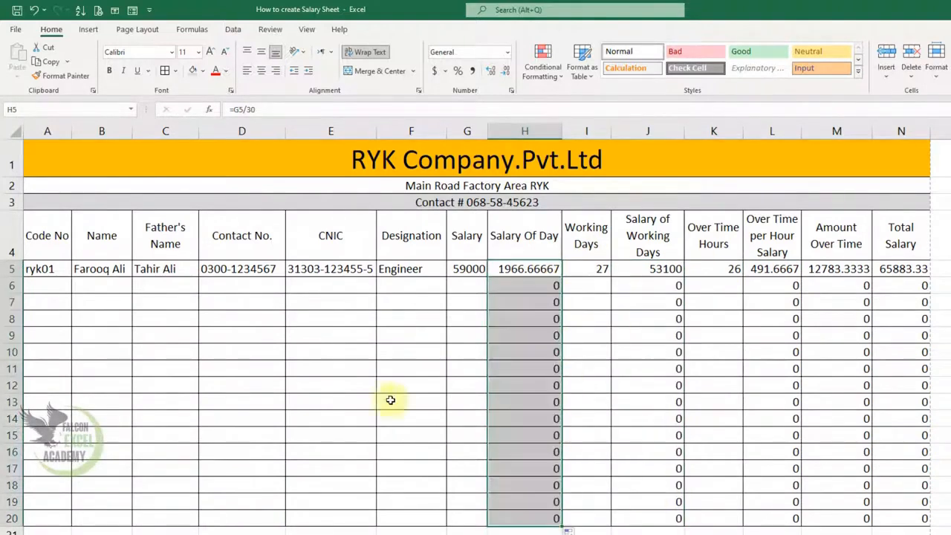
left_click(64, 288)
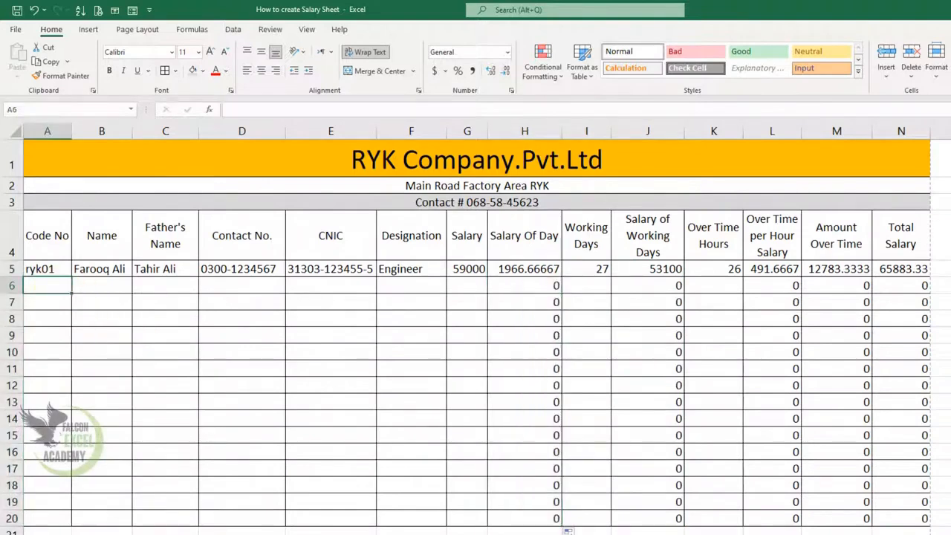
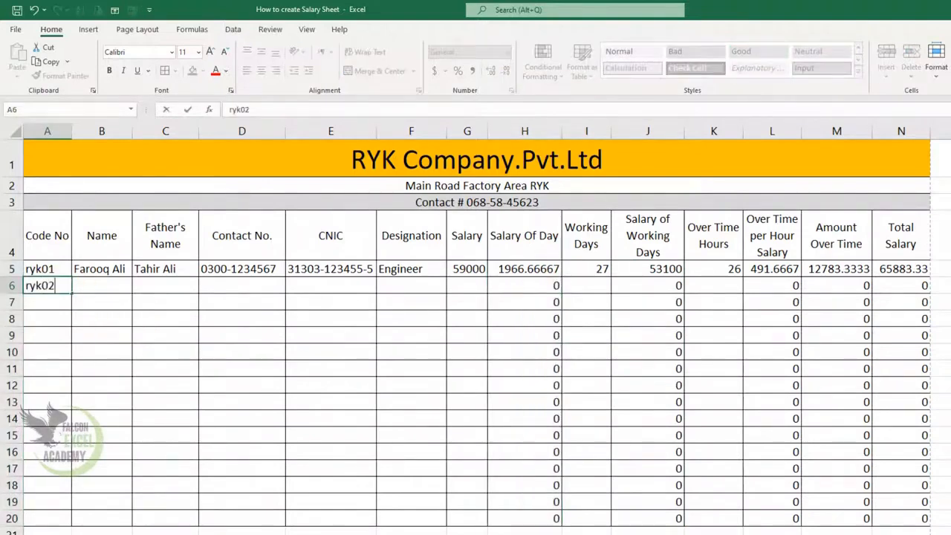
Enter the second employee's code, name, father's name and contact number in row 6.
key("Tab")
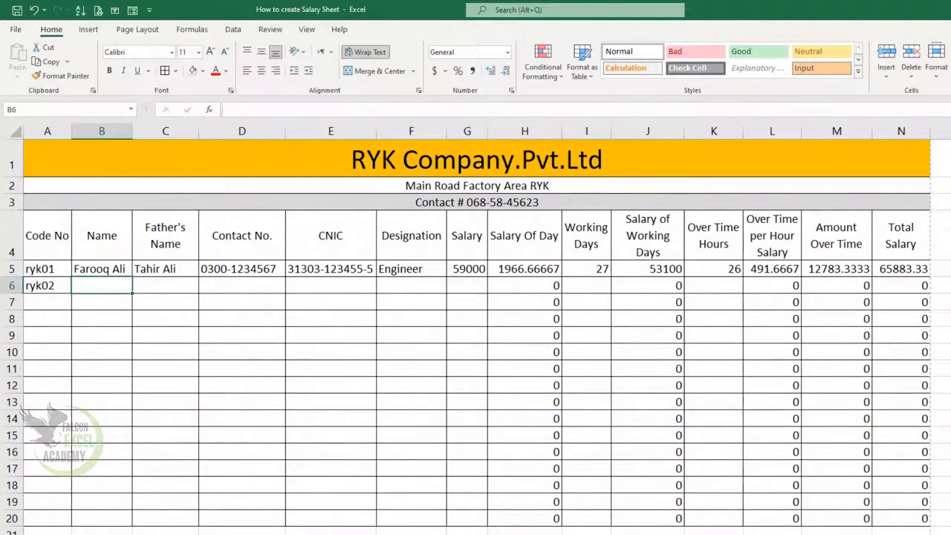
key("Tab")
key("Tab")
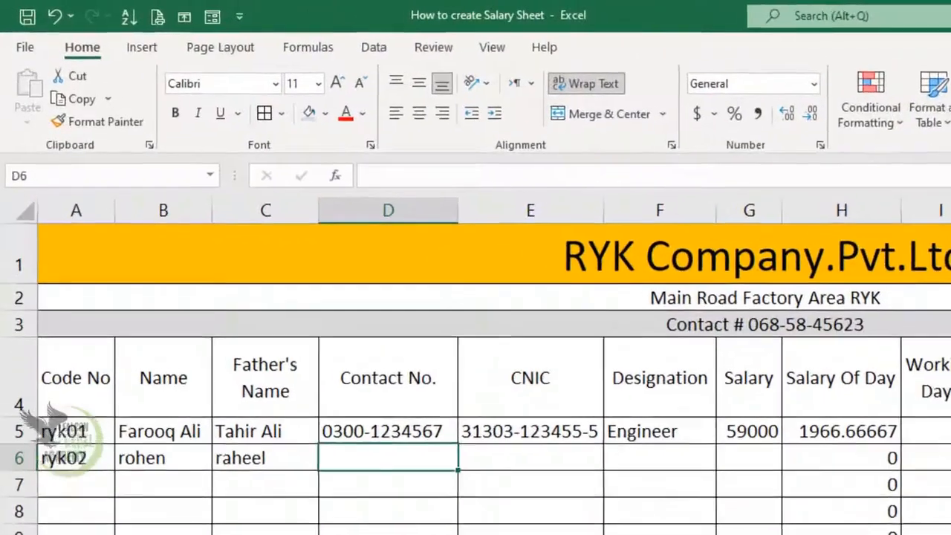
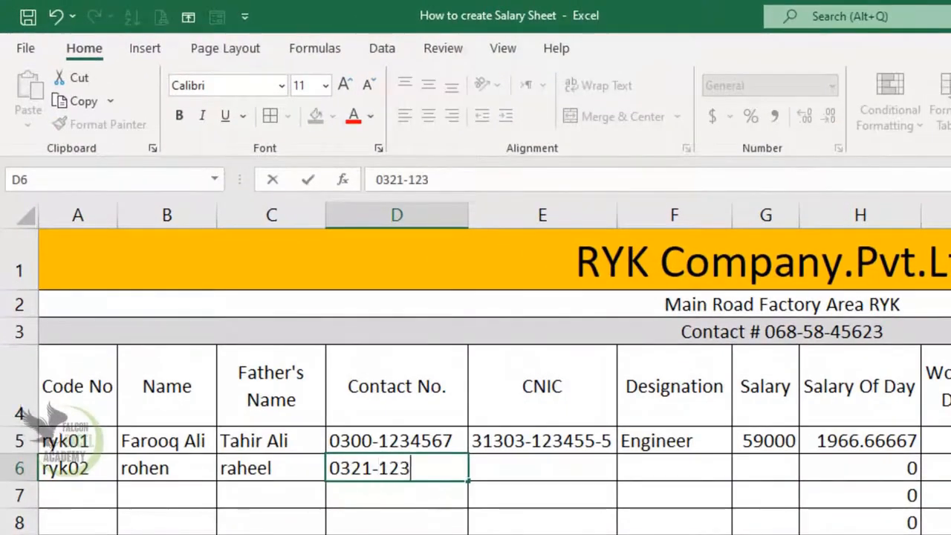
key("Tab")
Add the second employee's CNIC, designation Data Ent Opt and salary 48000.
key("Tab")
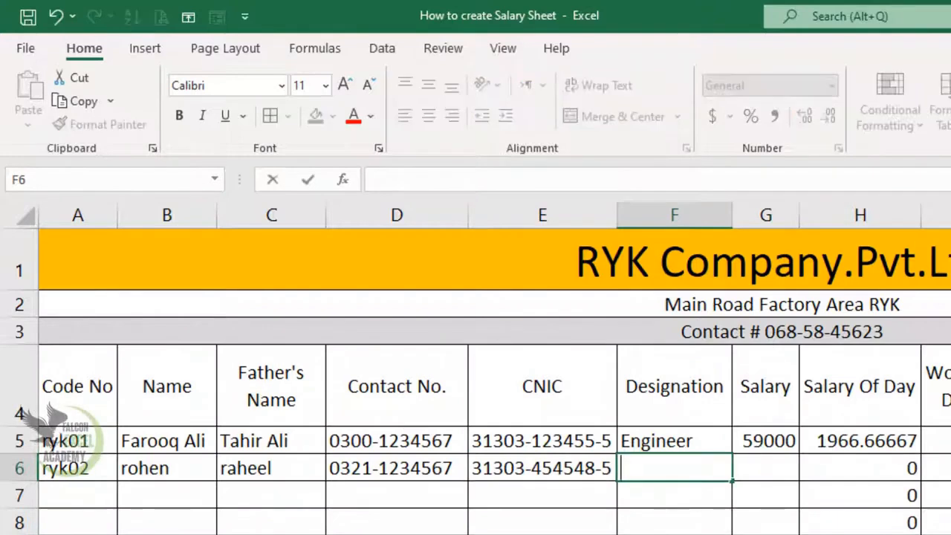
type("Data,")
key("BackSpace")
type("Ent Opt")
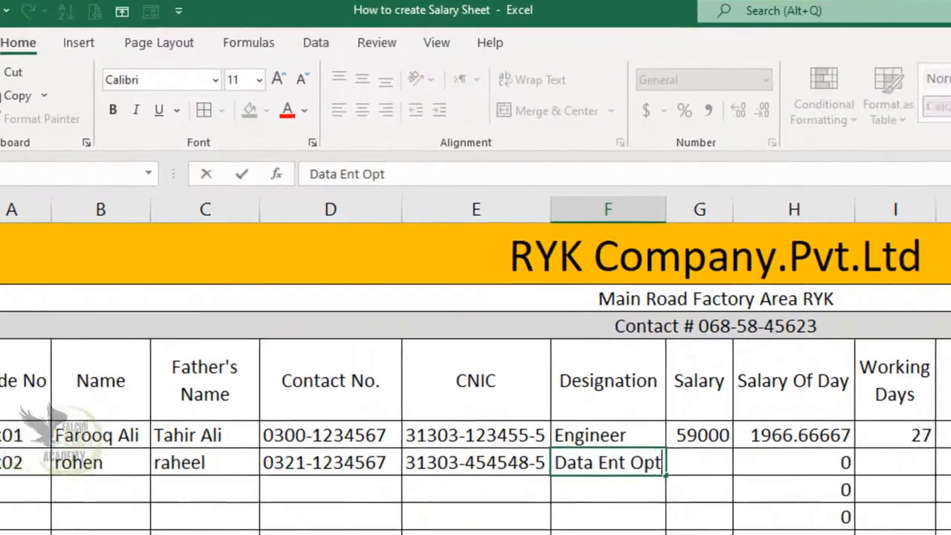
key("Tab")
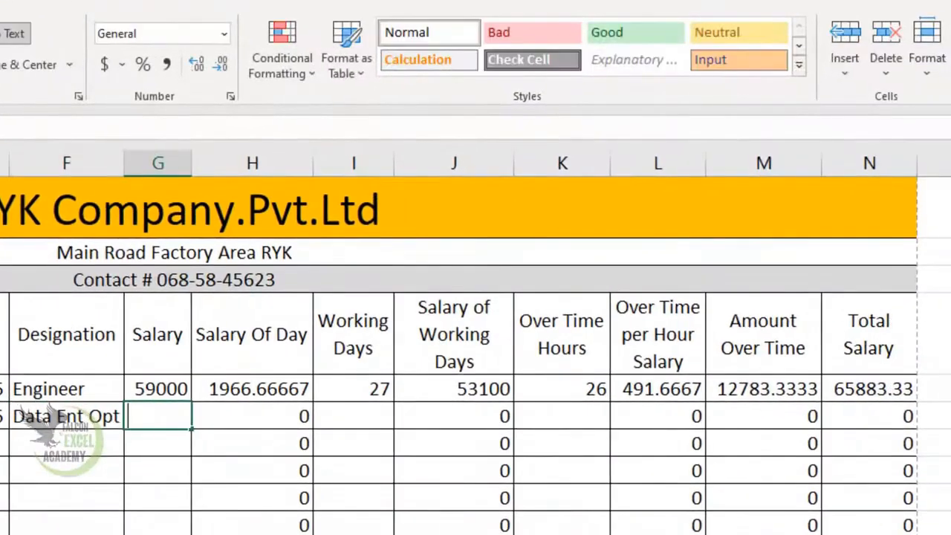
type("48000")
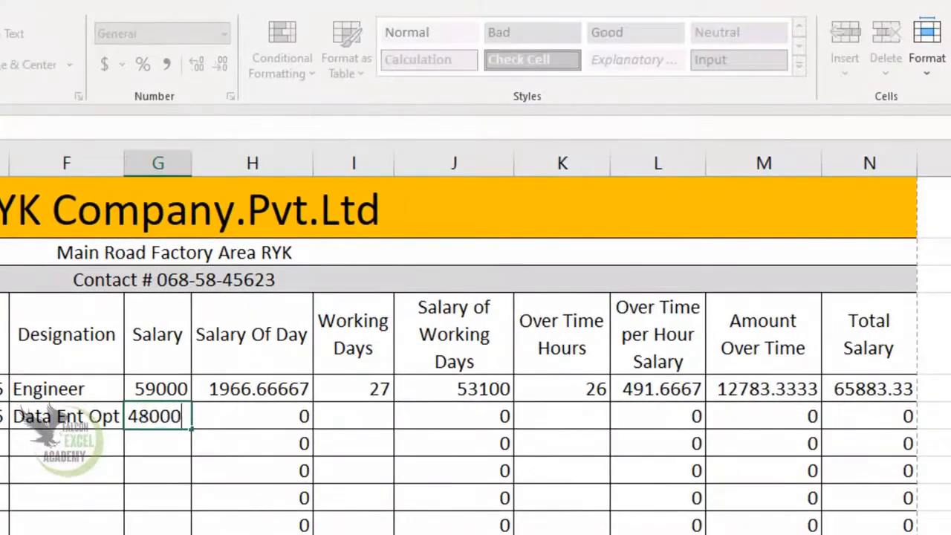
key("Tab")
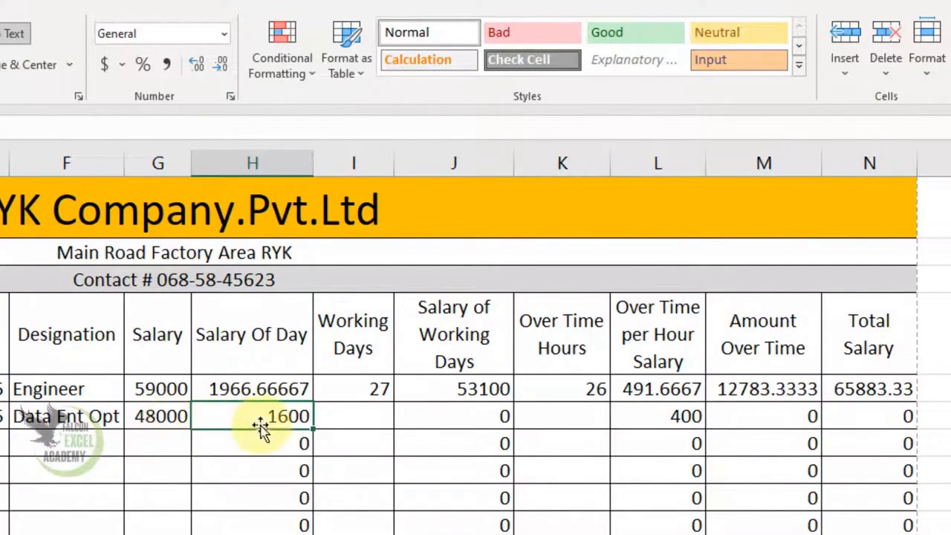
left_click(331, 416)
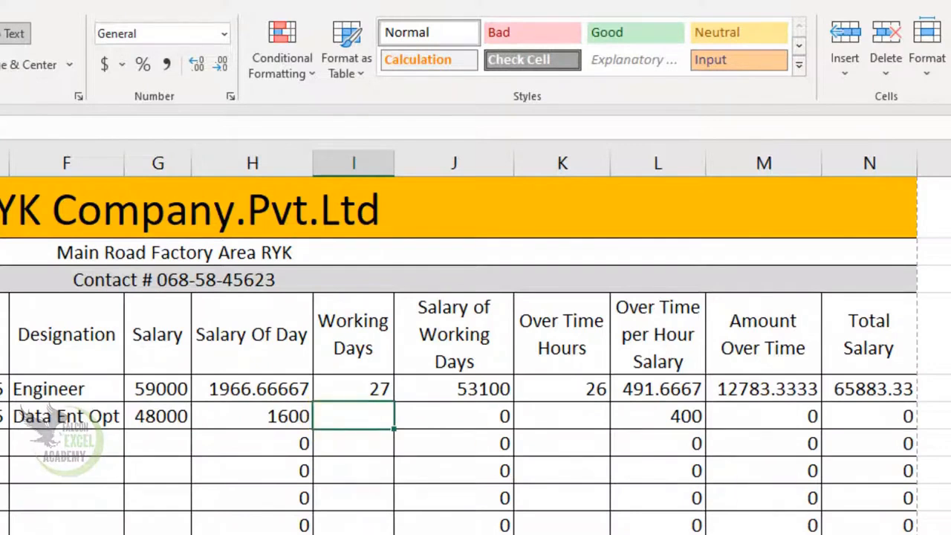
Record 29 working days in I6 and 35 overtime hours in K6 for a 60400 total.
type("29")
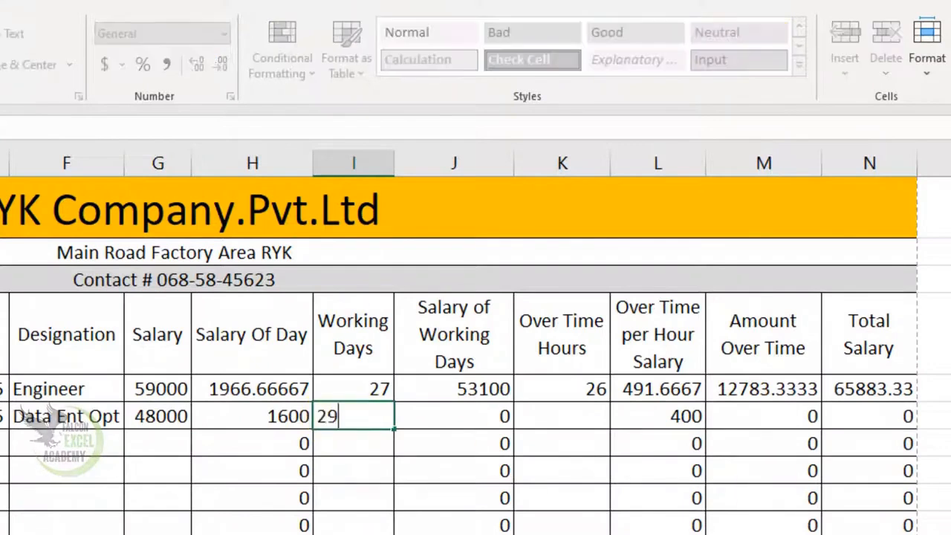
key("Return")
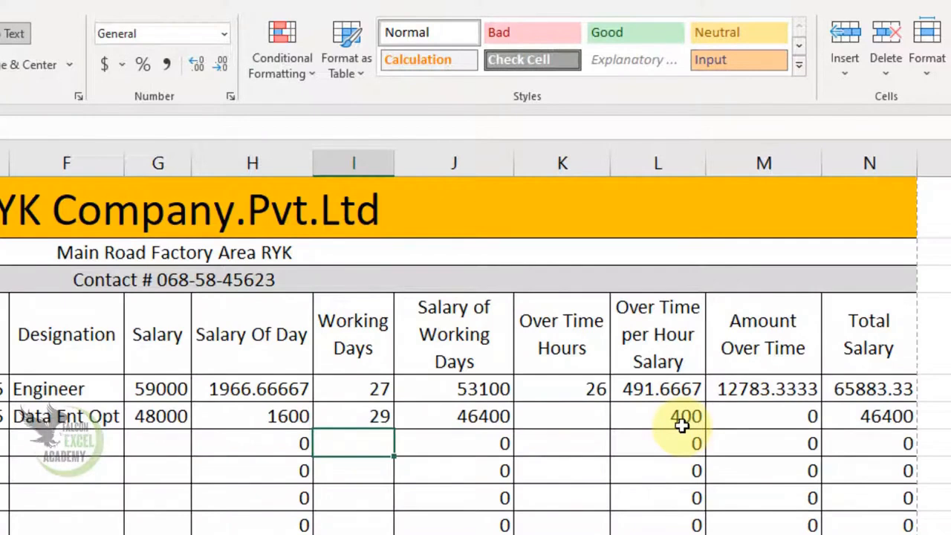
left_click(586, 421)
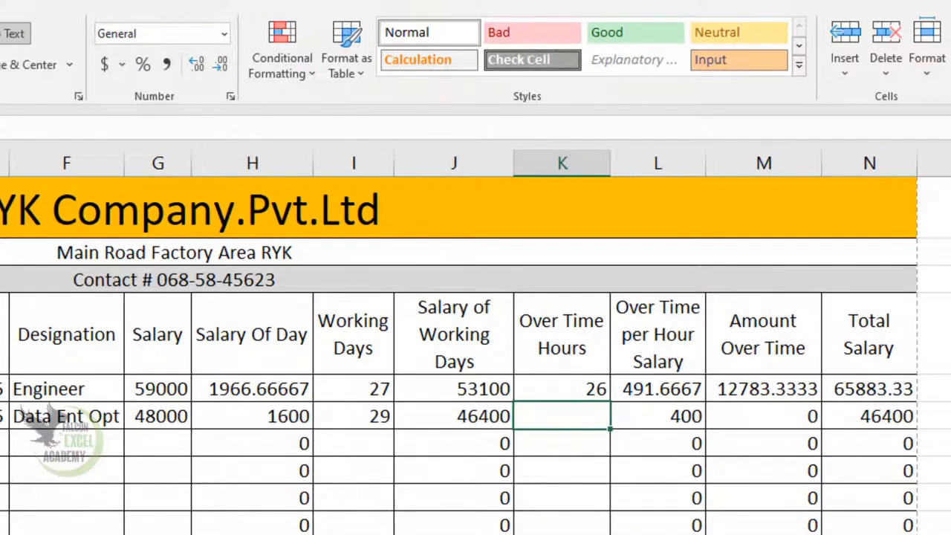
type("35")
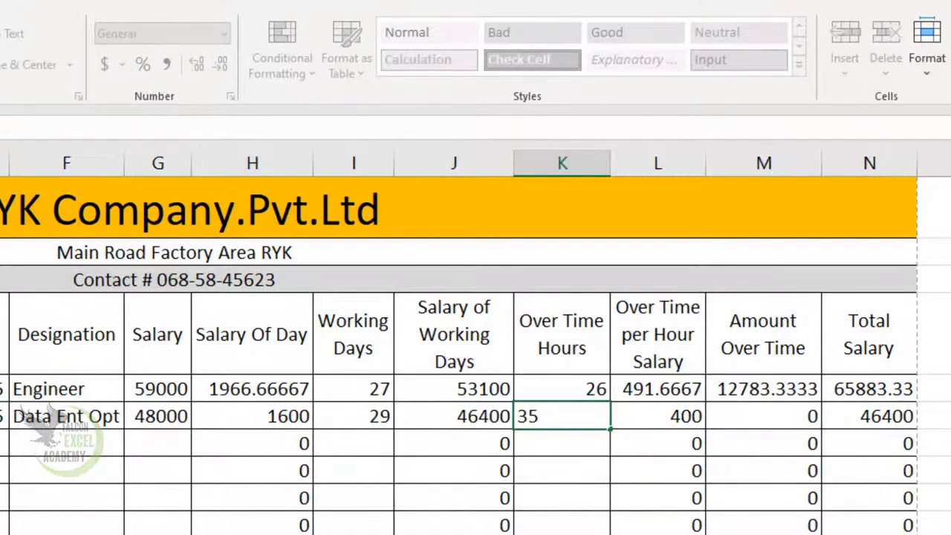
key("Return")
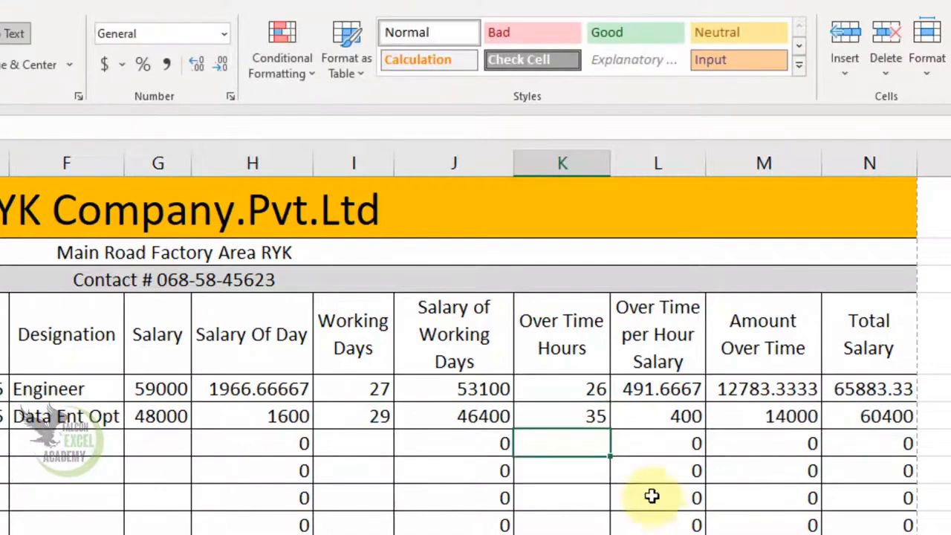
left_click(670, 420)
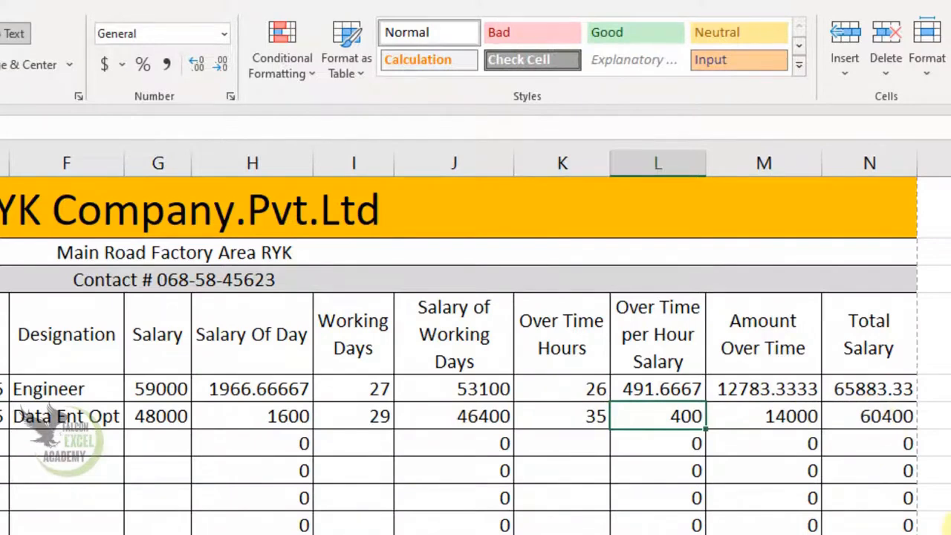
Merge L21:M21 and fill L21:N21 with orange.
left_click_drag(836, 497, 774, 497)
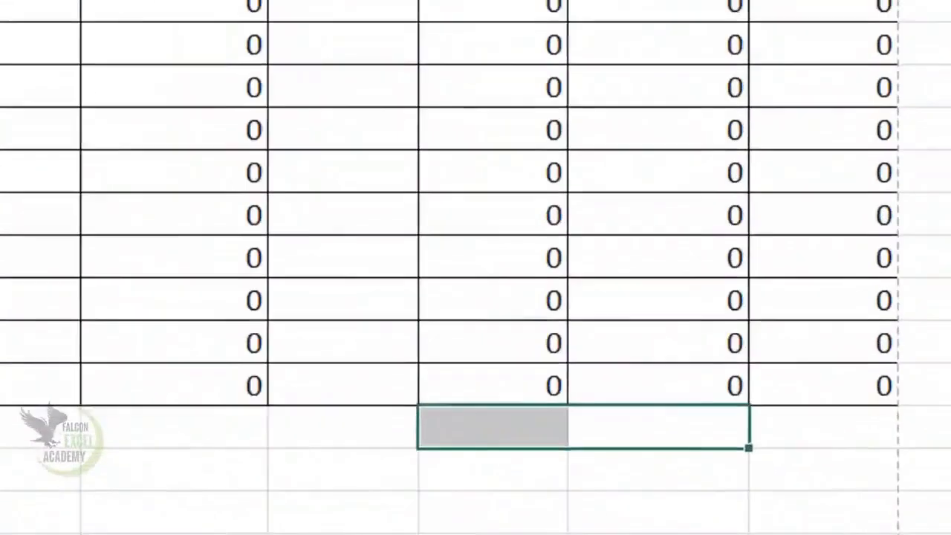
left_click(354, 13)
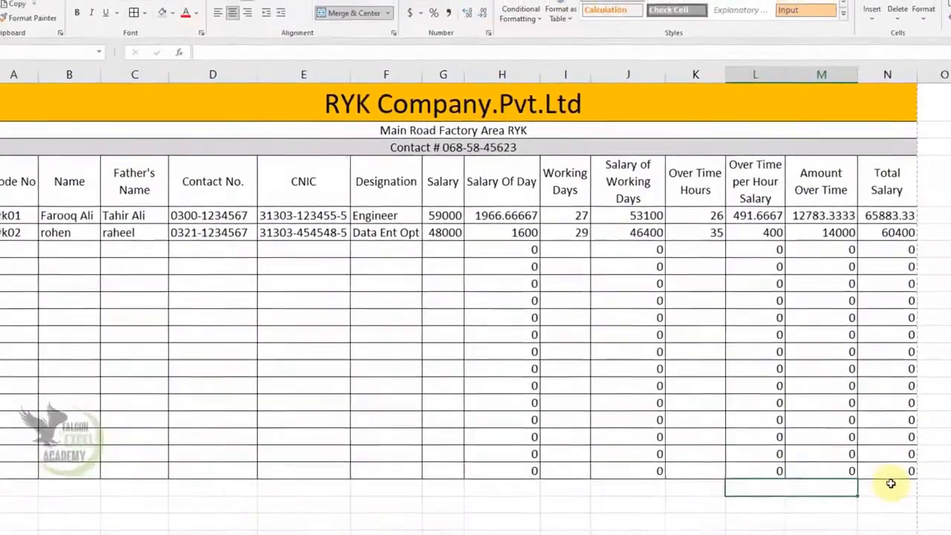
left_click_drag(823, 427, 668, 427)
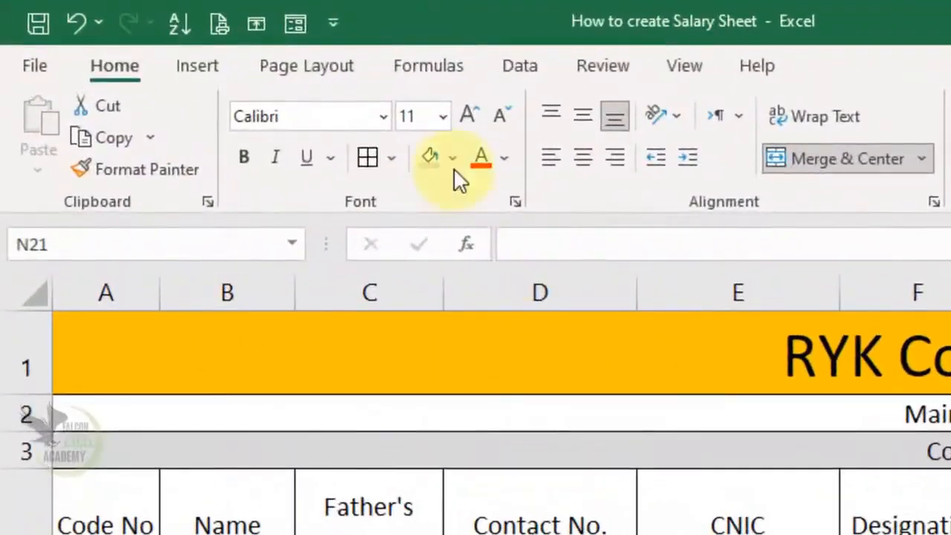
left_click(243, 85)
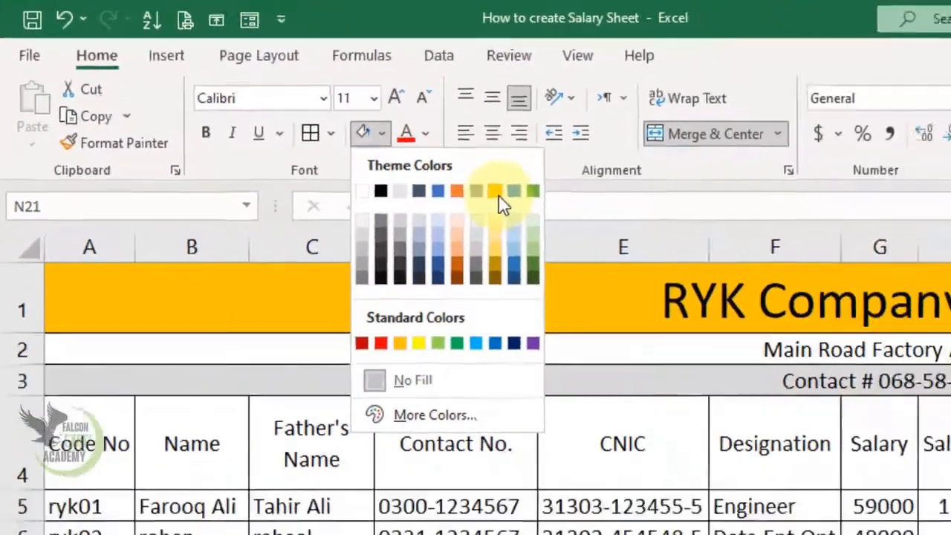
left_click(586, 225)
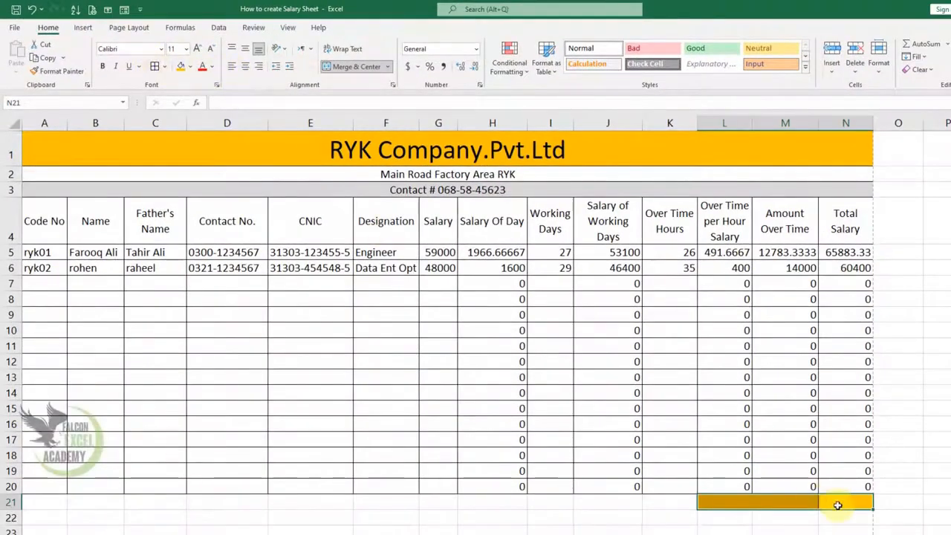
Label the merged cell 'Grand Total' and AutoSum Total Salary in N21, giving 126283.3.
left_click(796, 498)
type("Grand Tt")
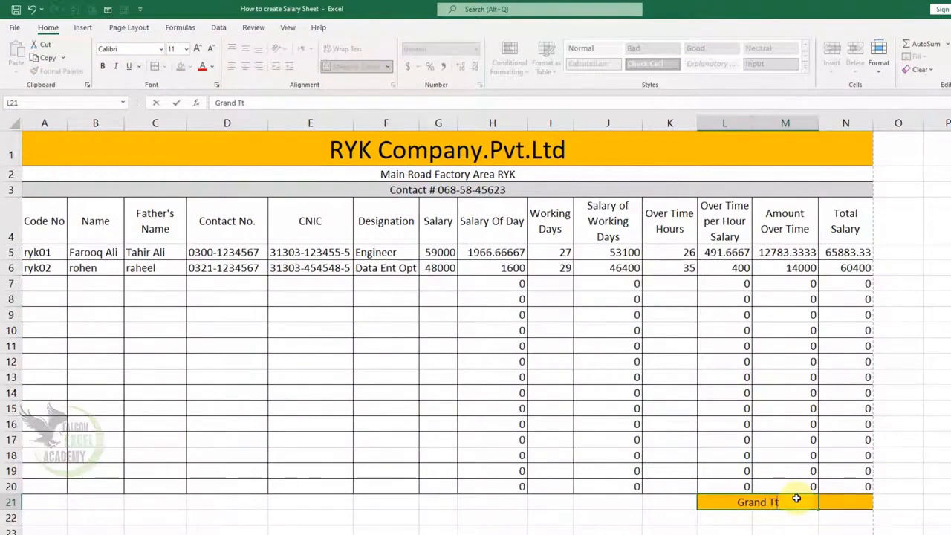
key("BackSpace")
type("otal")
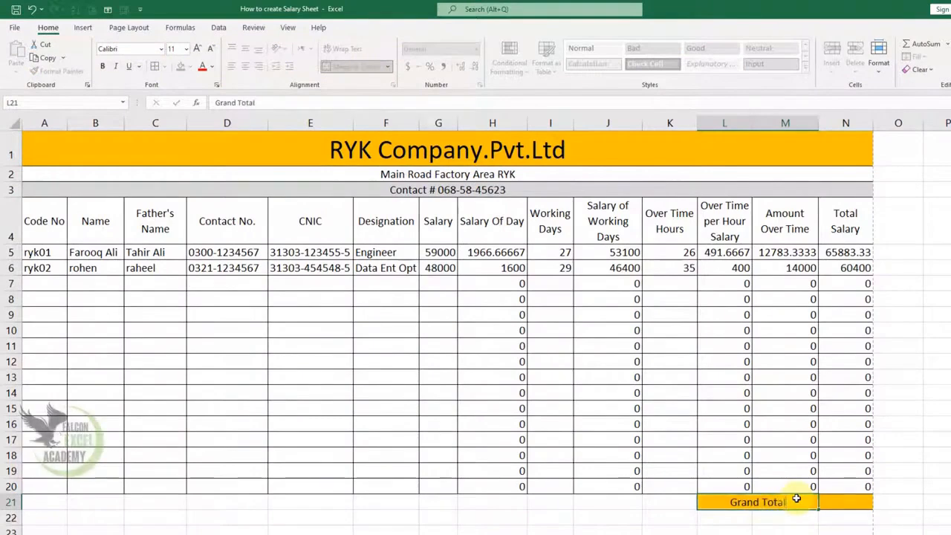
key("Return")
left_click(848, 506)
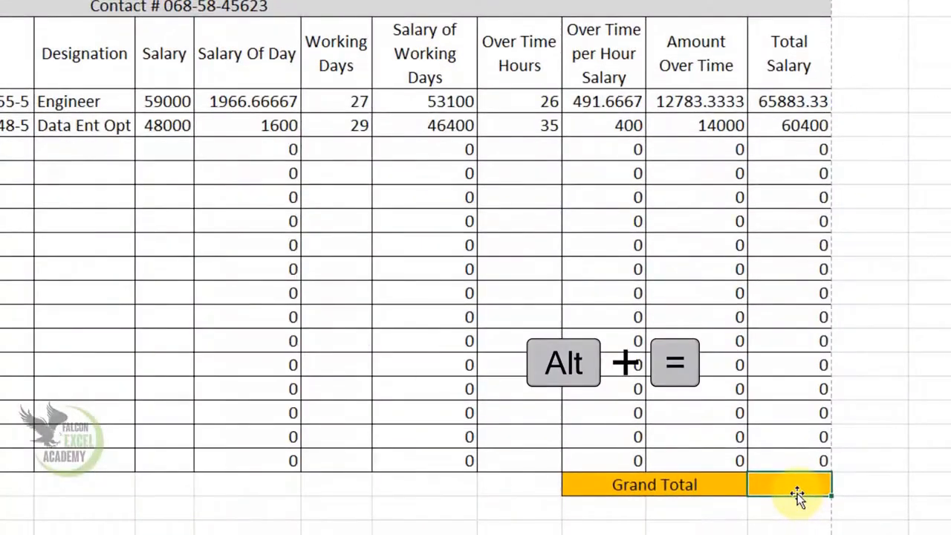
key("alt+equal")
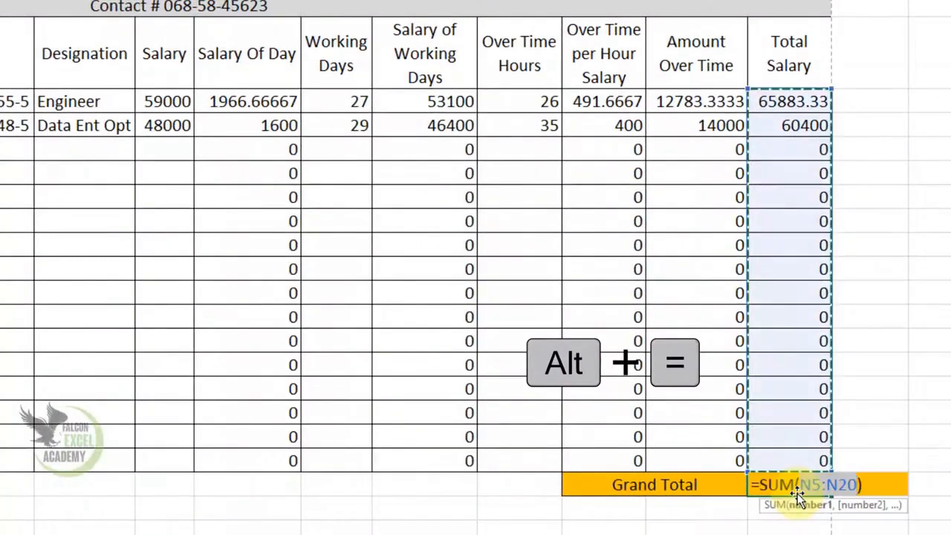
key("Return")
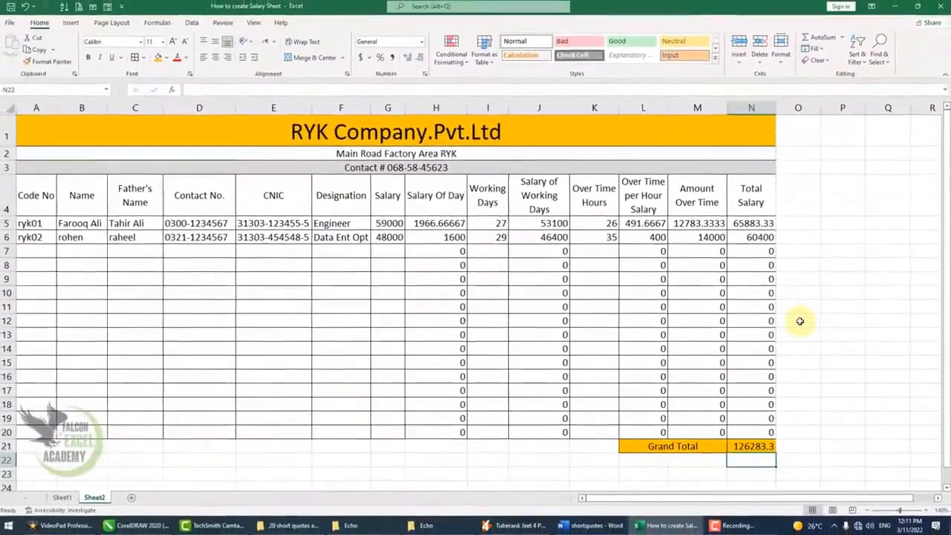
key("ctrl+p")
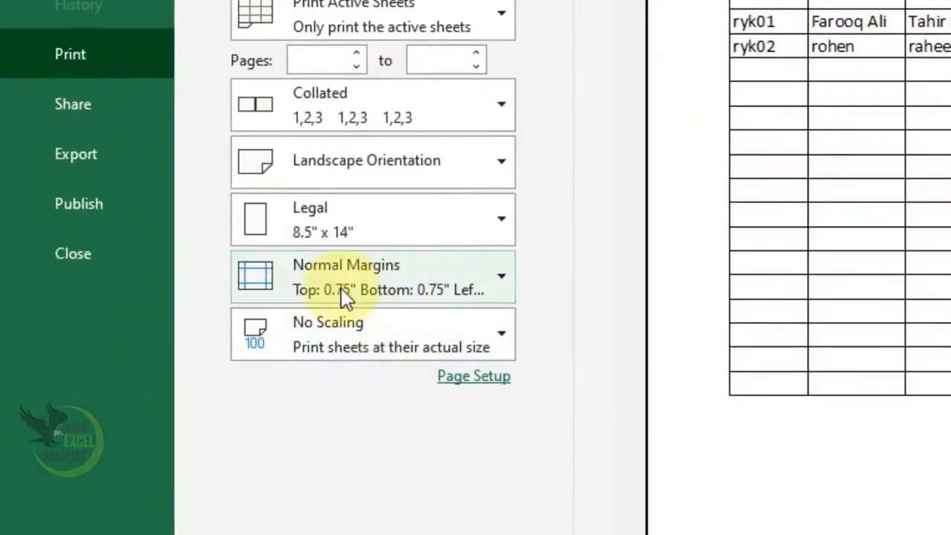
Centre the page horizontally and vertically via Custom Margins, then leave print preview.
left_click(381, 296)
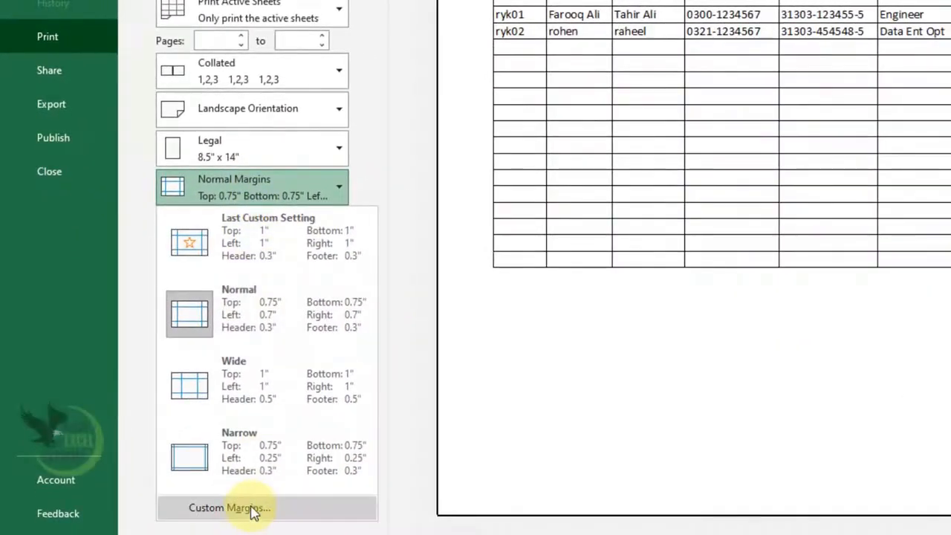
left_click(252, 510)
left_click(582, 355)
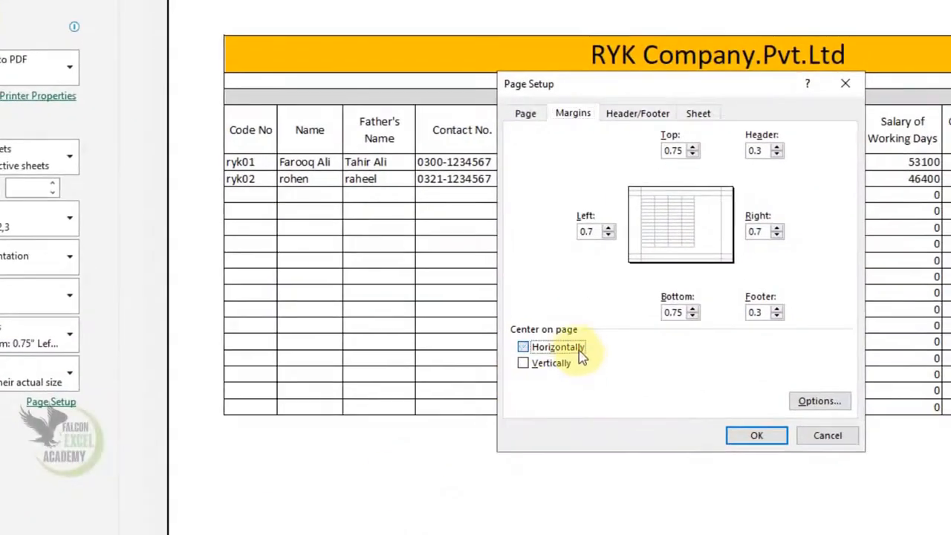
left_click(567, 368)
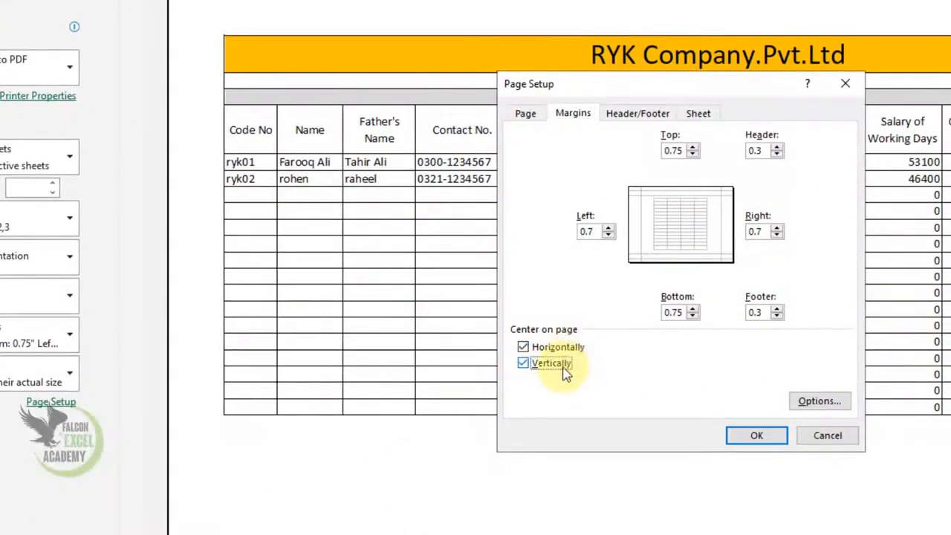
left_click(747, 439)
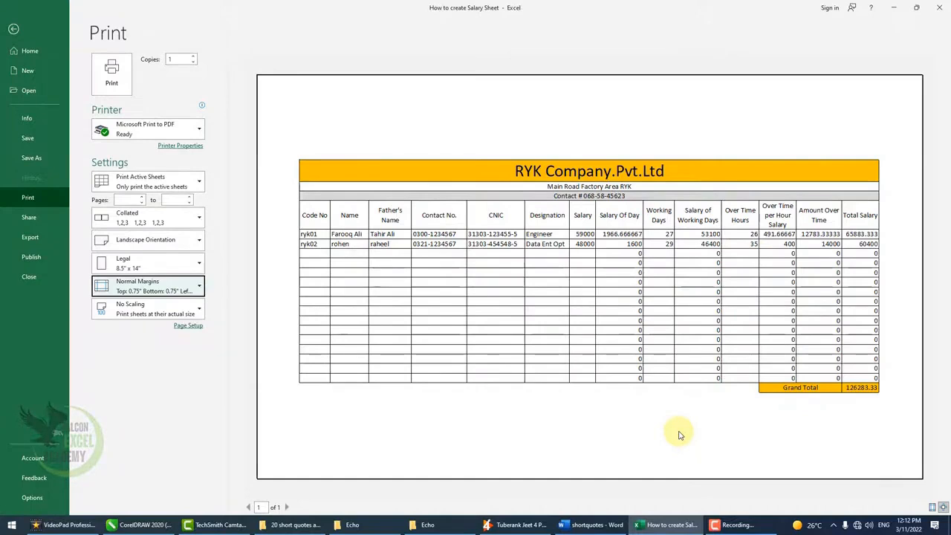
key("Escape")
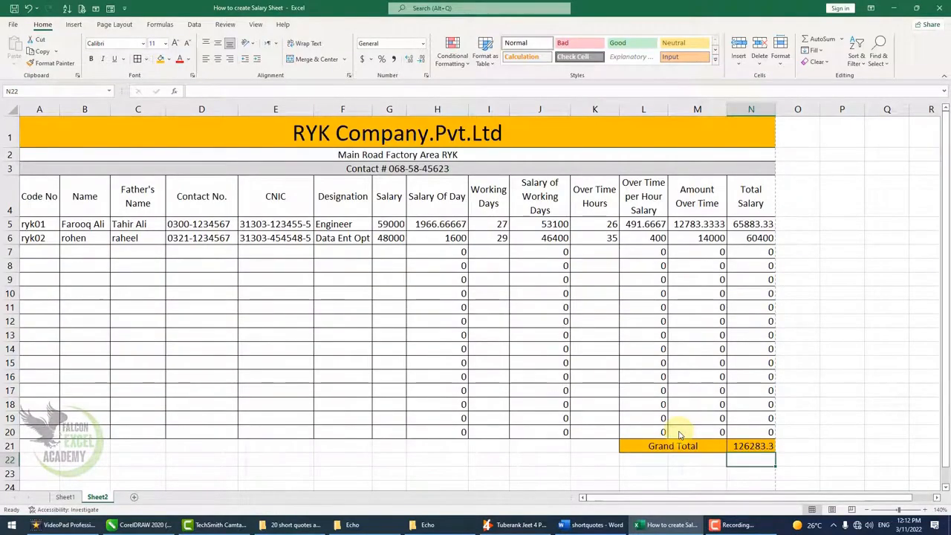